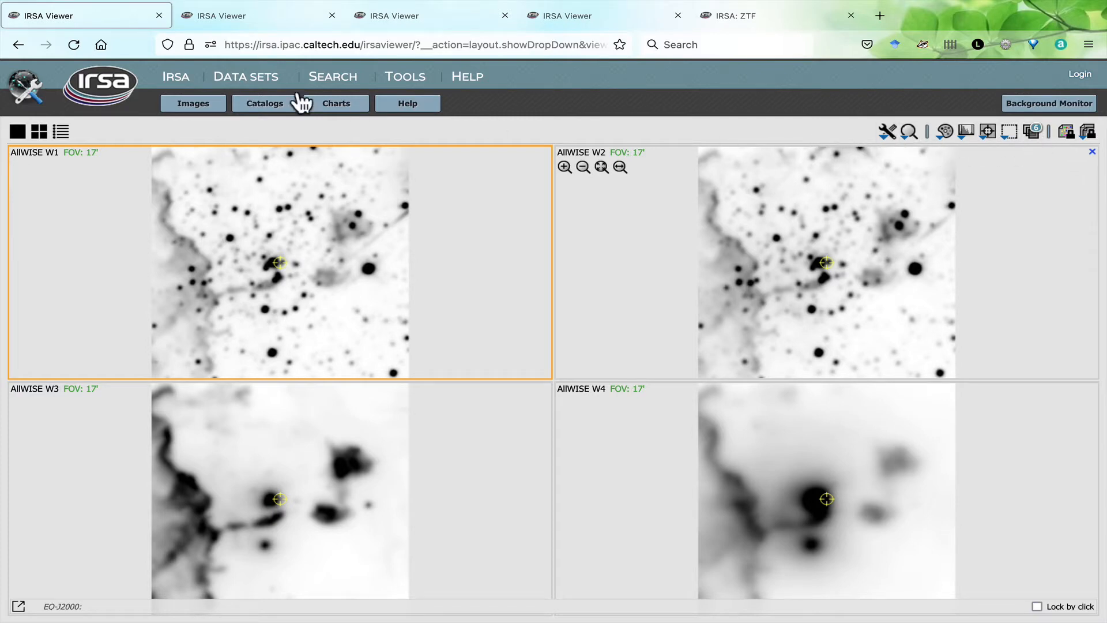
- Switch to the viewer tab with the SEIP IRAC images and review the image tools and zoom options
left_click(217, 14)
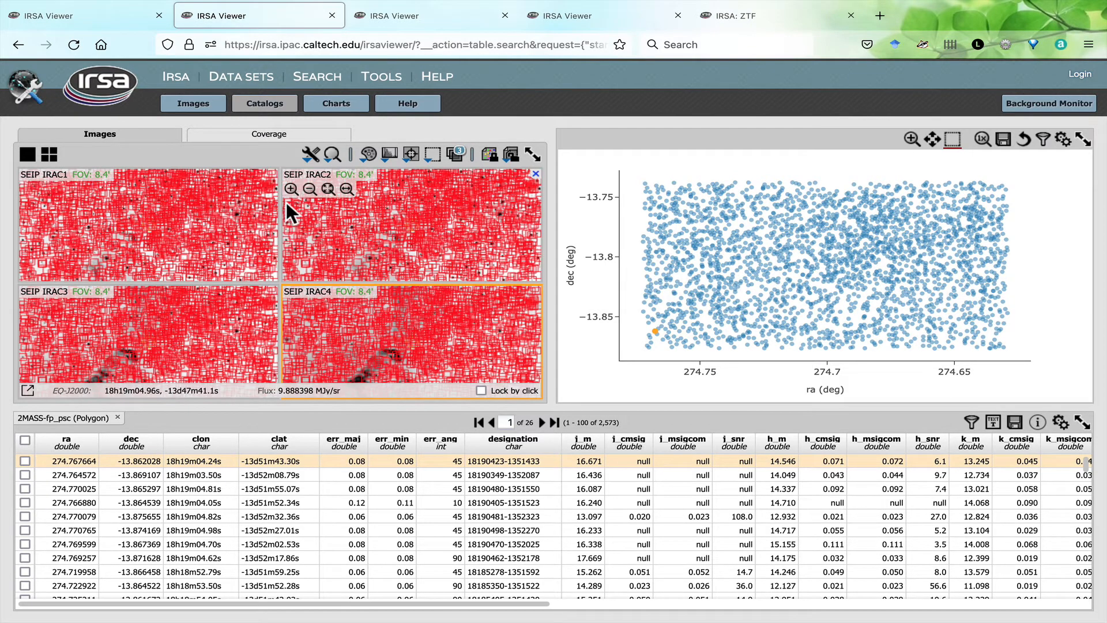
left_click(313, 157)
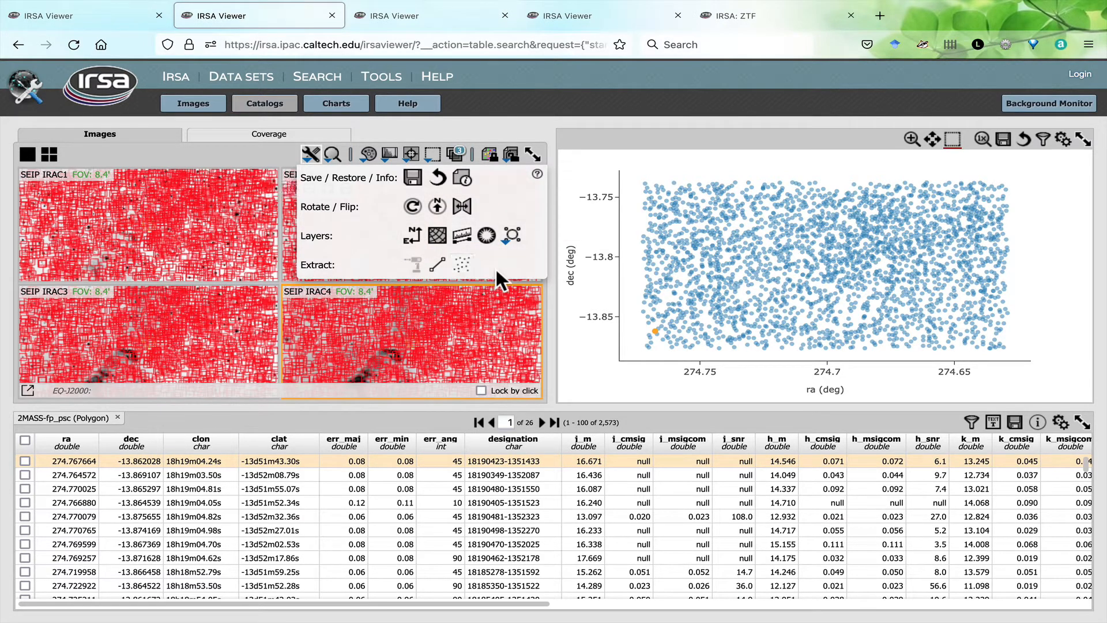
left_click(334, 155)
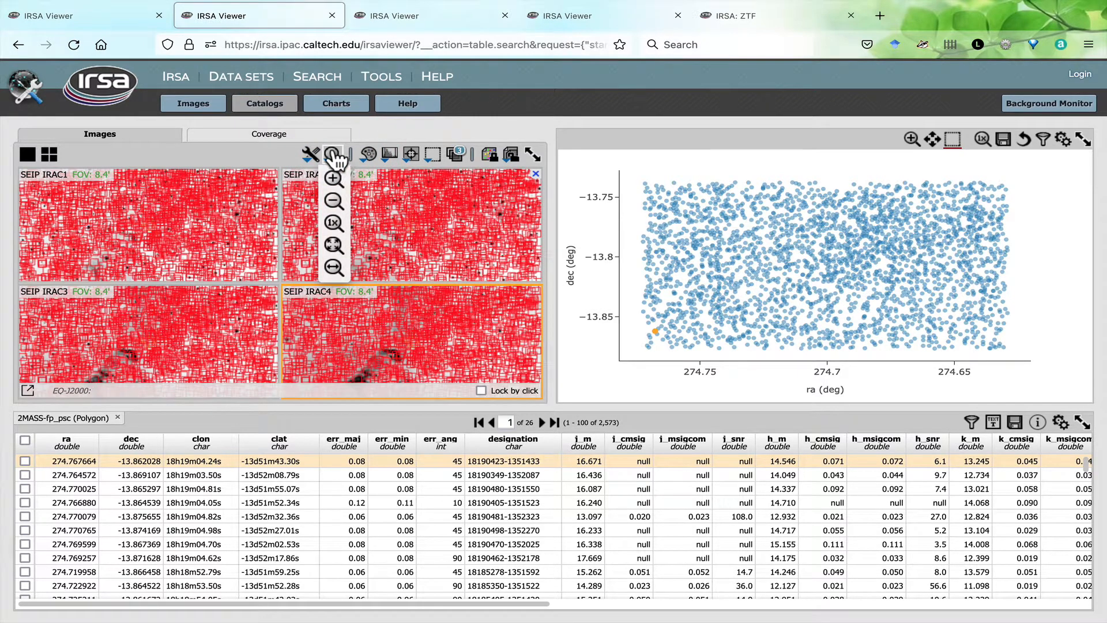
left_click(334, 154)
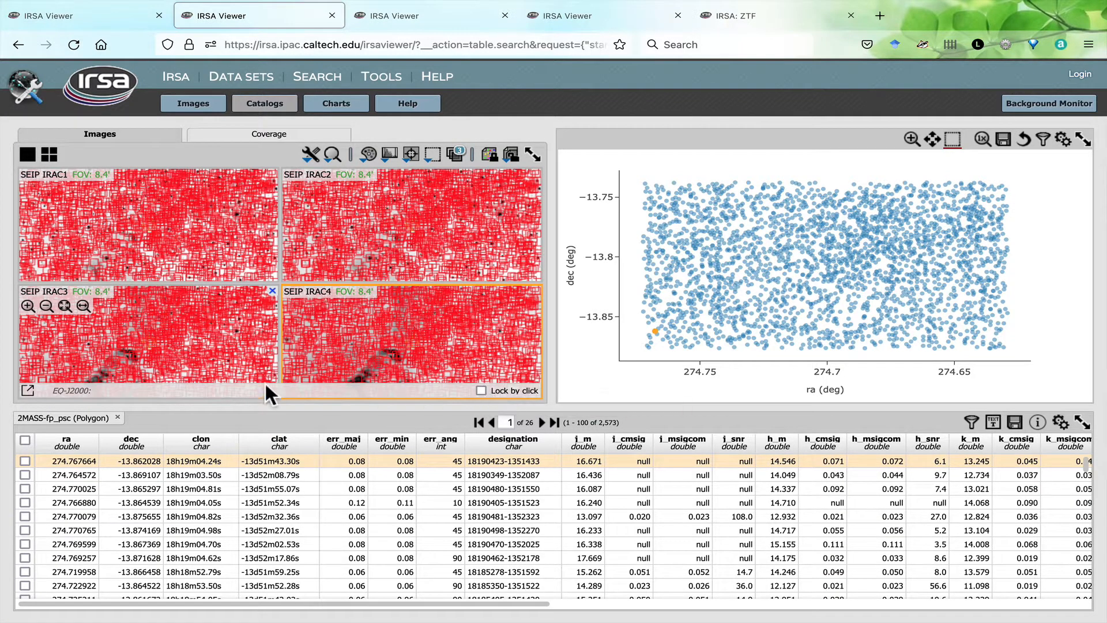
- Pop out the image readout into its own window, move it over the images, and pan SEIP IRAC4 through its thumbnail
left_click(27, 391)
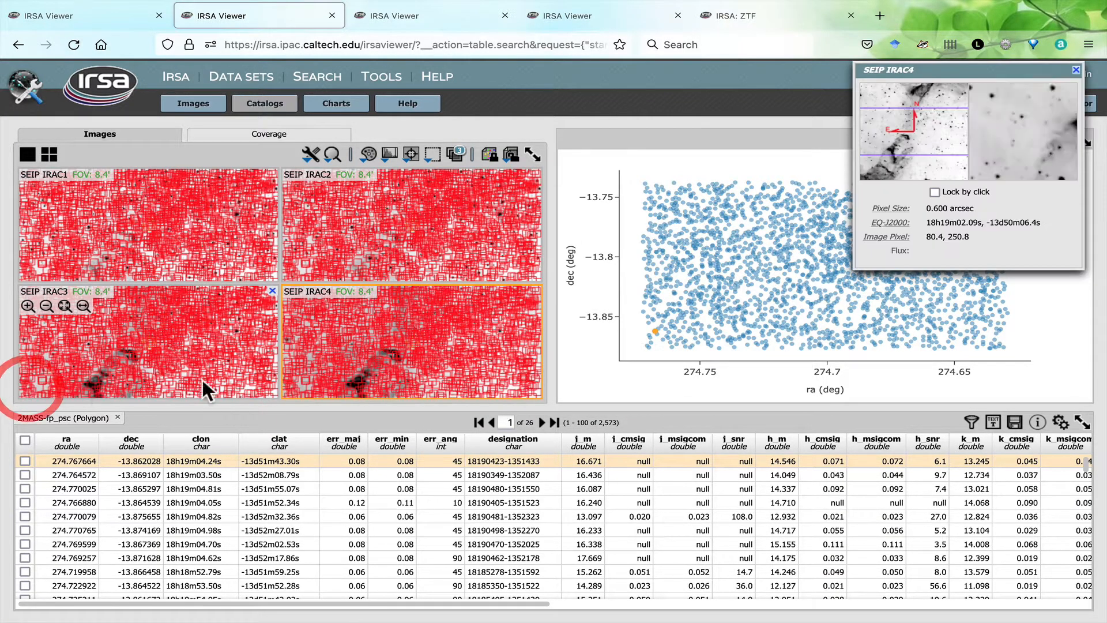
left_click_drag(902, 75, 465, 98)
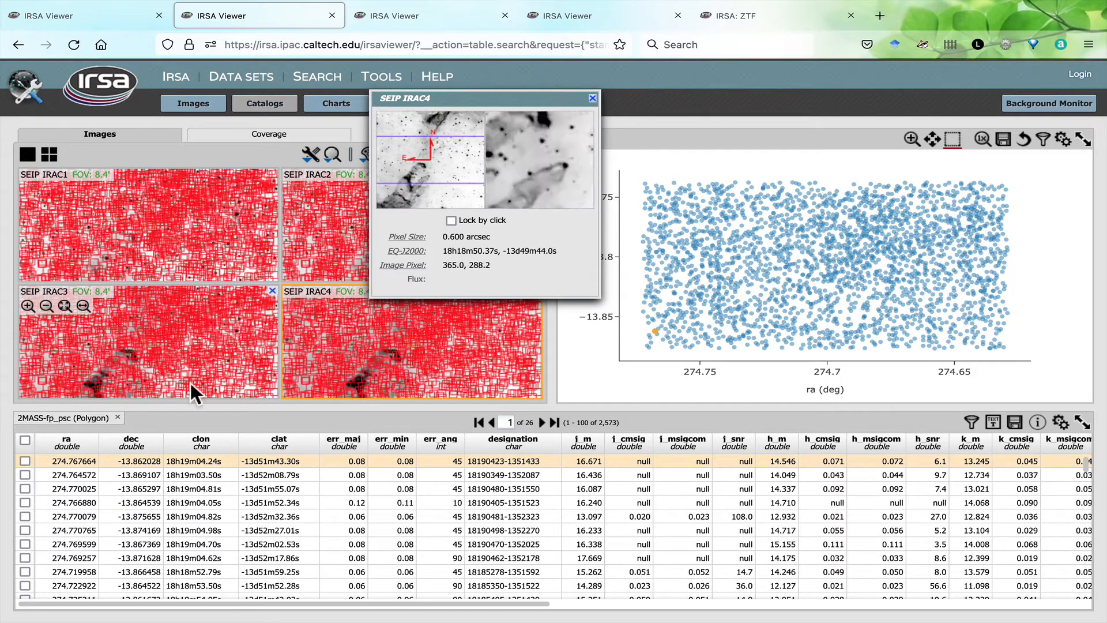
left_click_drag(465, 154, 429, 138)
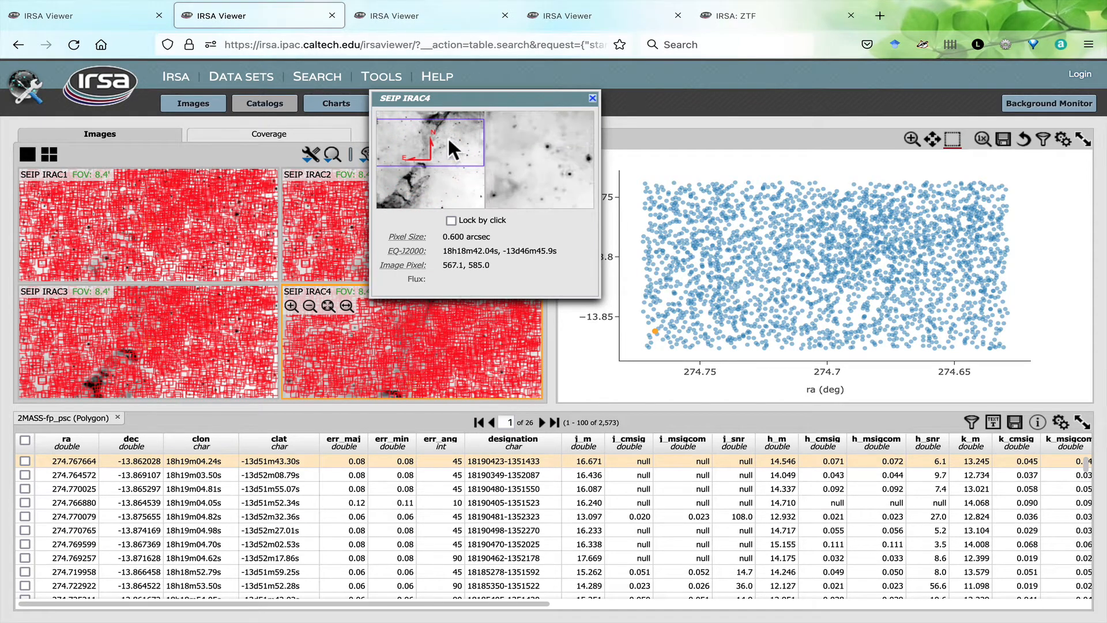
- Review the color map, stretch, recentering and area selection options available for the images
left_click(369, 154)
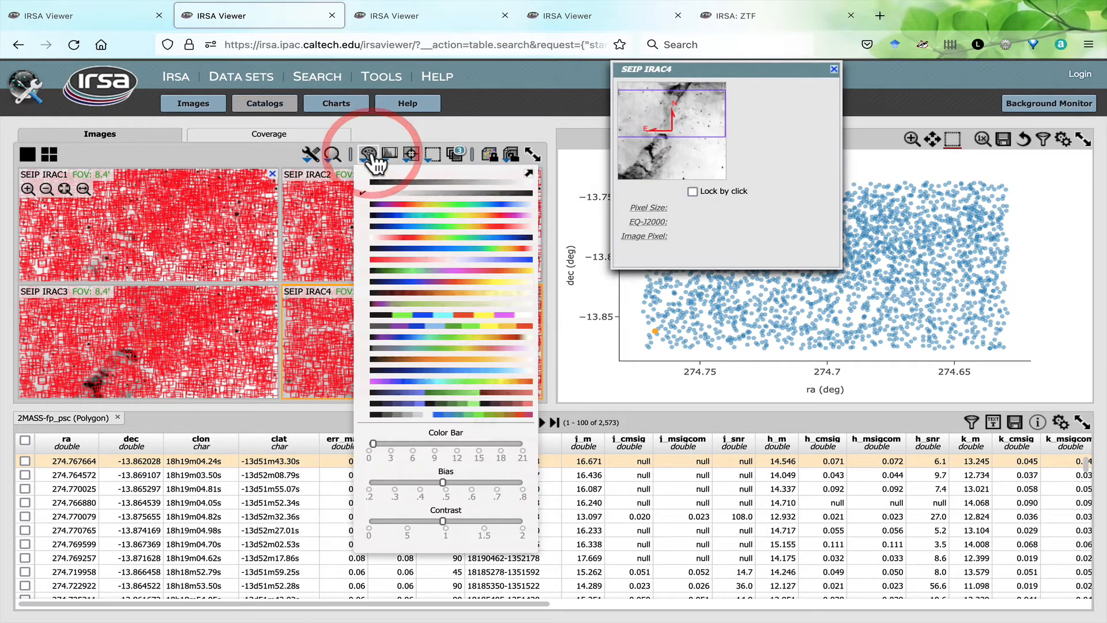
left_click(370, 155)
left_click(391, 154)
left_click(391, 155)
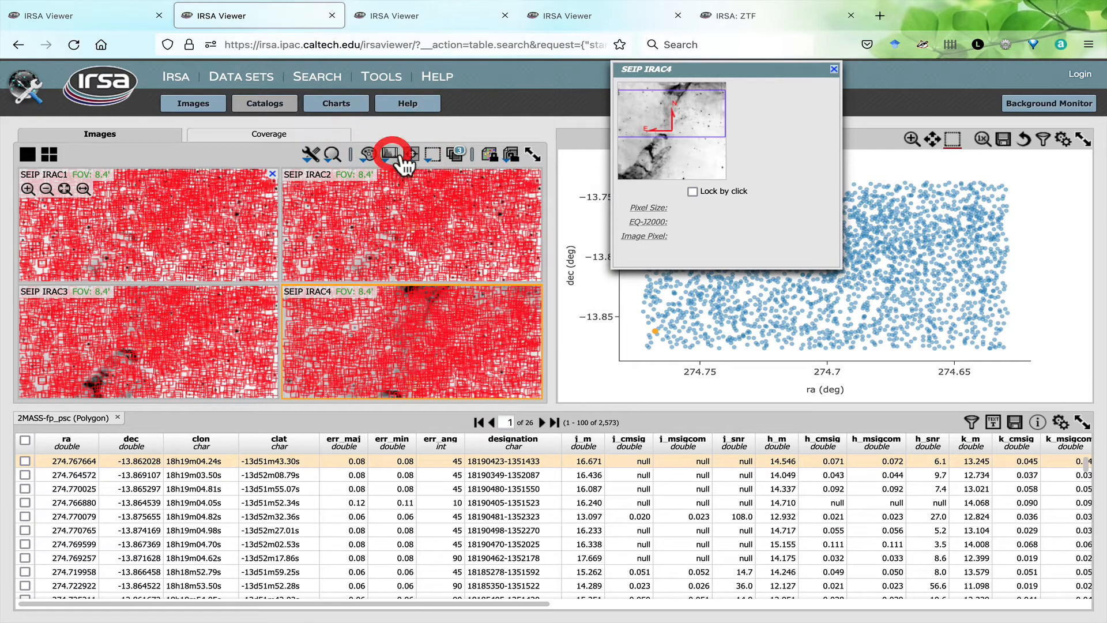
left_click(412, 155)
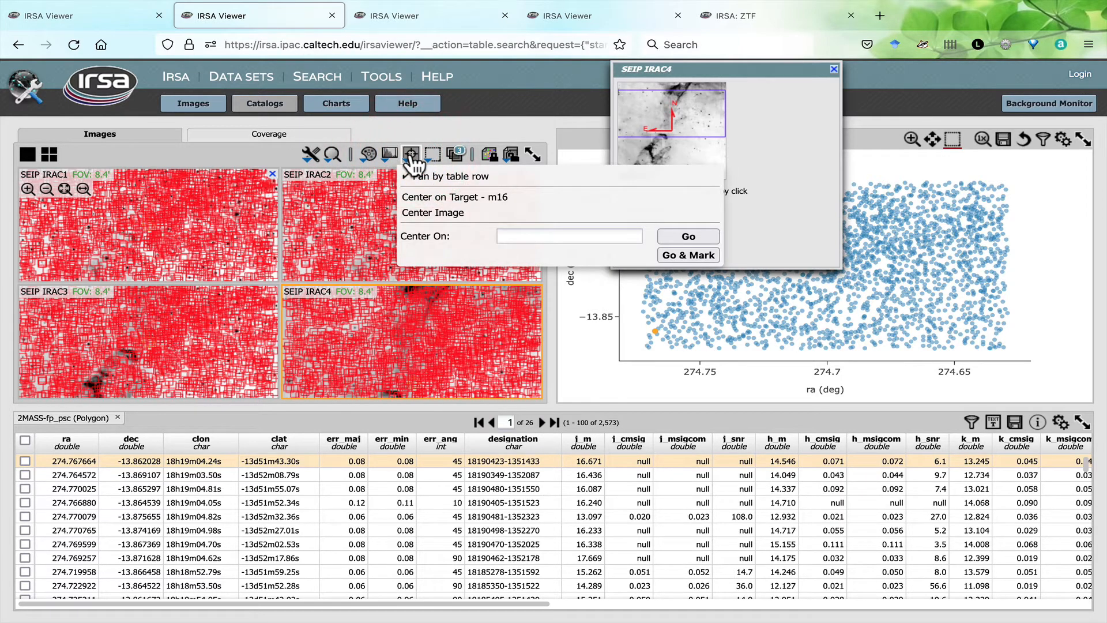
left_click(412, 156)
left_click(431, 157)
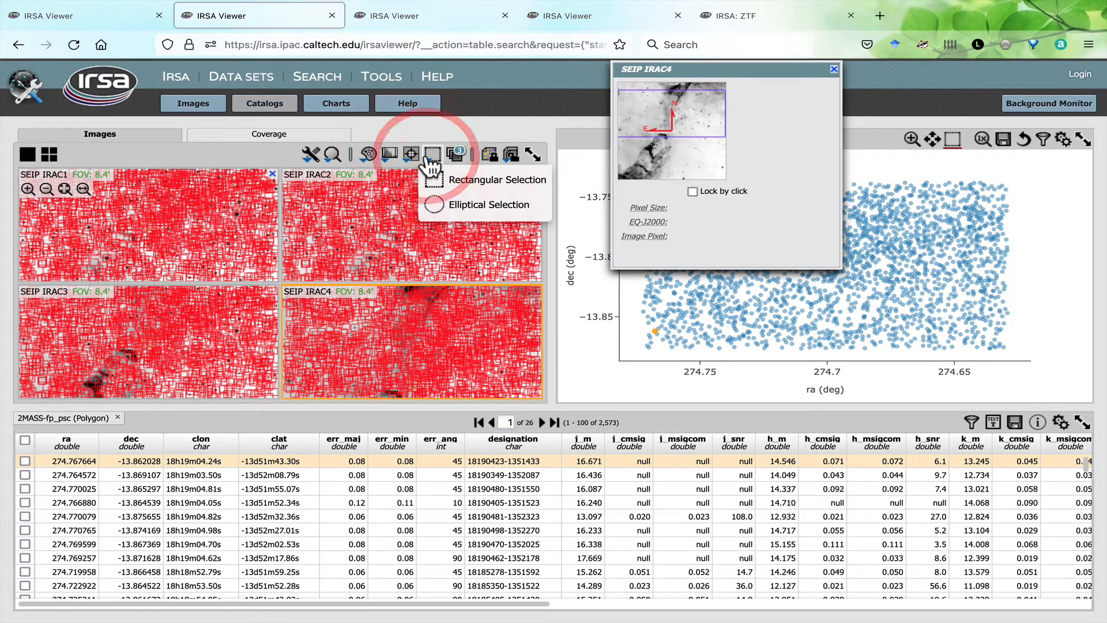
left_click(429, 162)
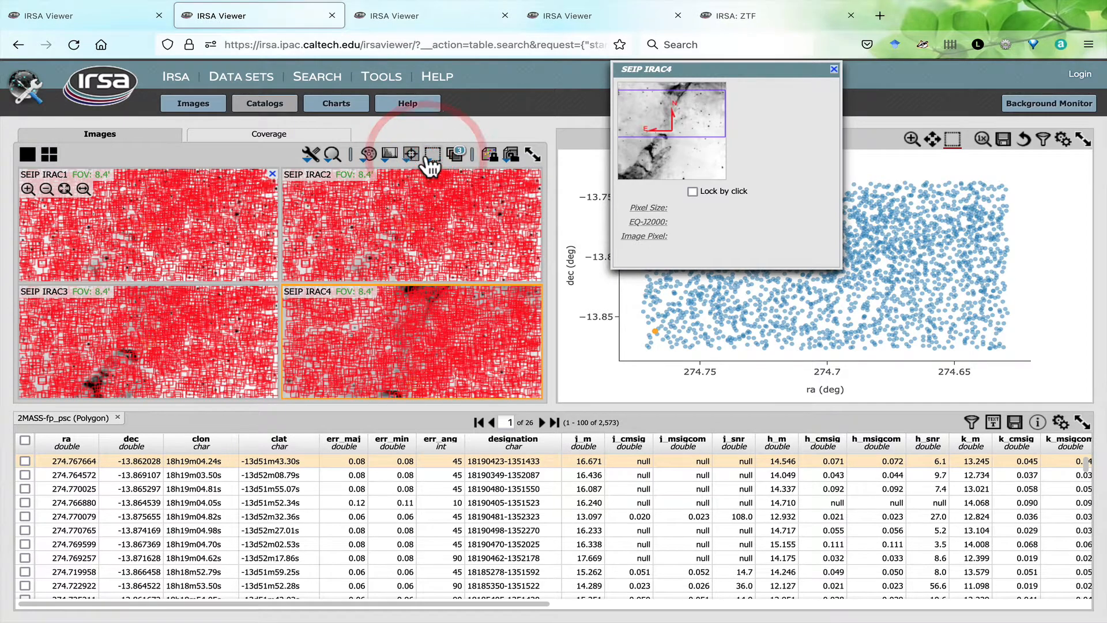
- Check the flux statistics of a rectangular selection over the central part of the SEIP IRAC2 image, ending the selection when done
left_click(429, 163)
left_click(436, 182)
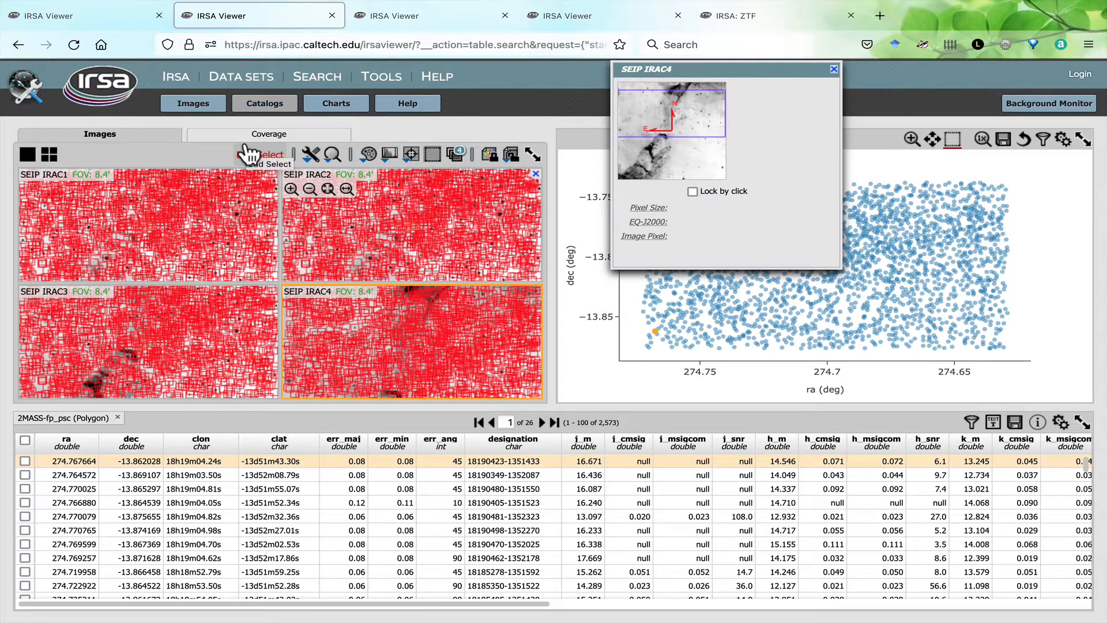
left_click_drag(373, 209, 497, 261)
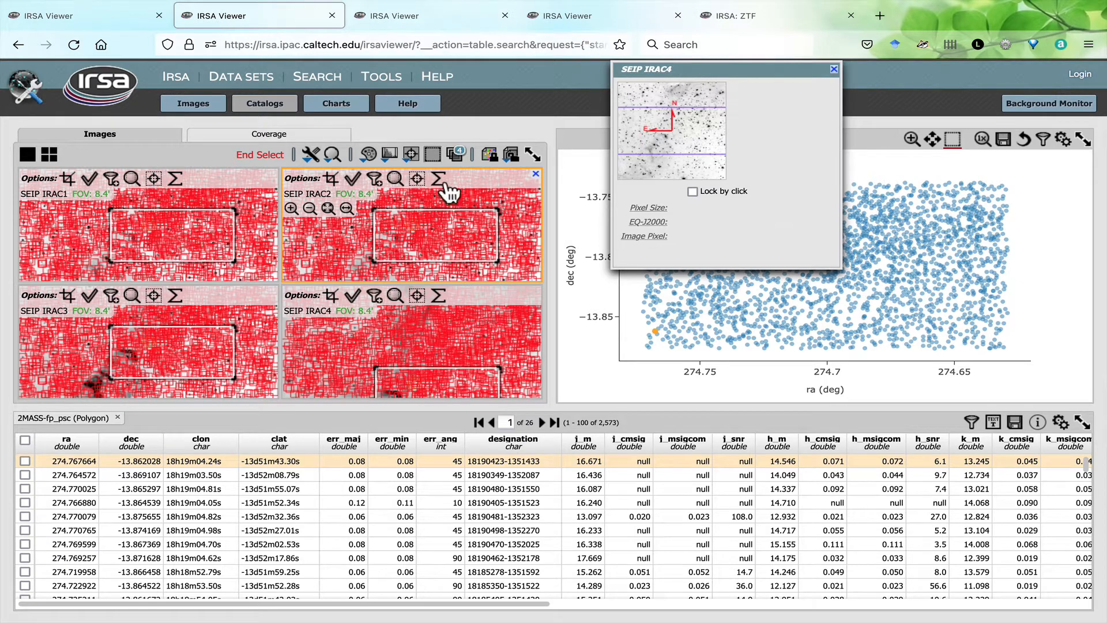
left_click(440, 180)
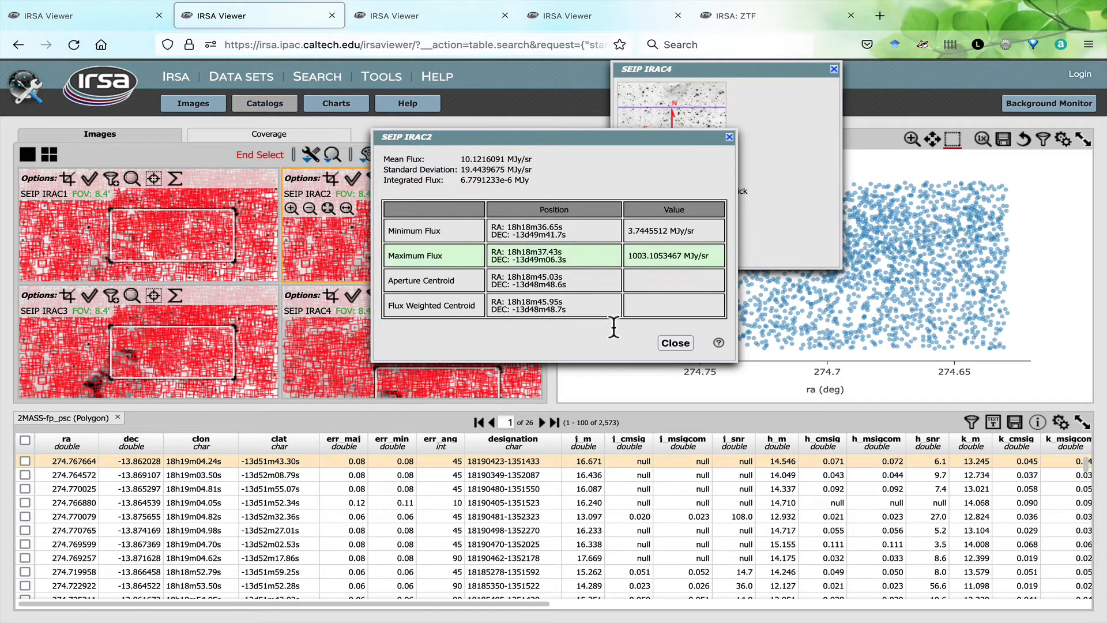
left_click(676, 343)
left_click(255, 155)
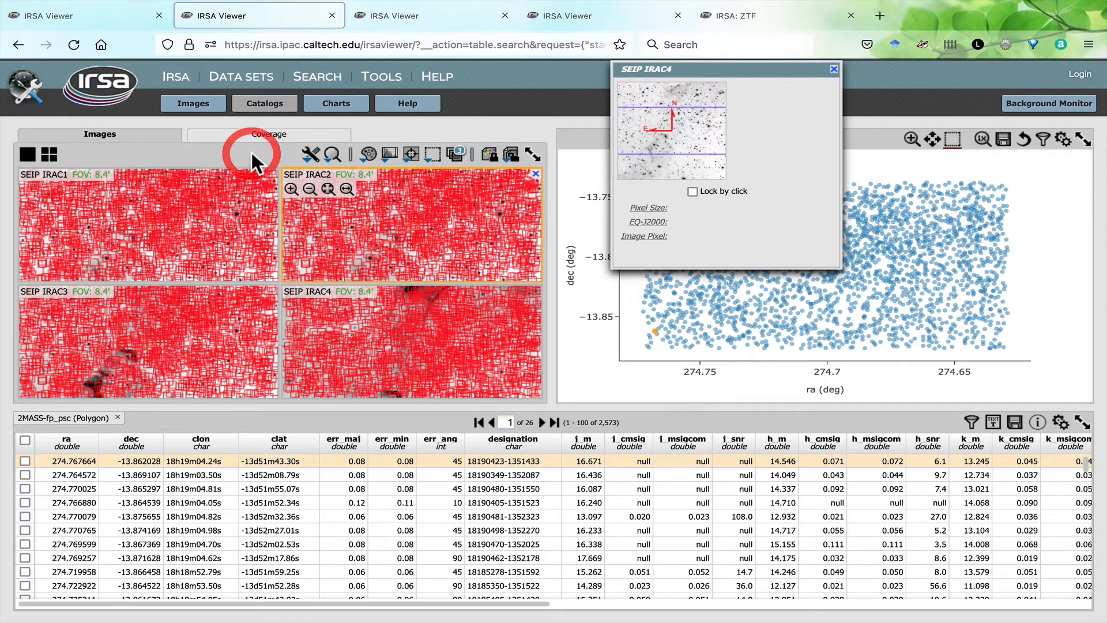
- Examine the SEIP IRAC2 layer list, the align and lock options, and the image tools
left_click(459, 155)
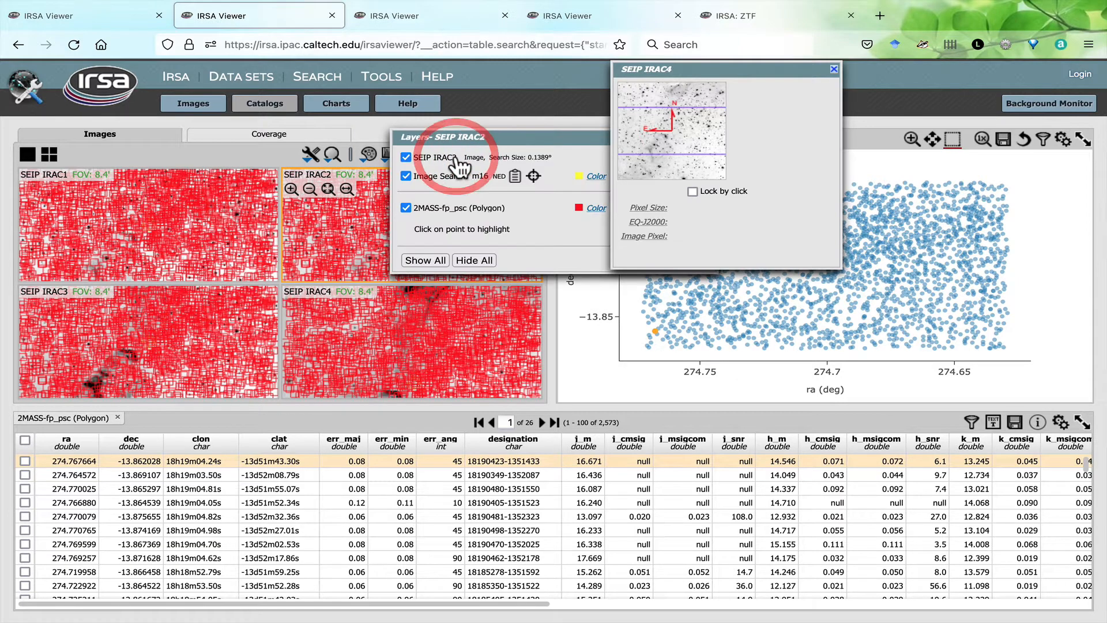
left_click_drag(479, 137, 558, 308)
left_click(792, 309)
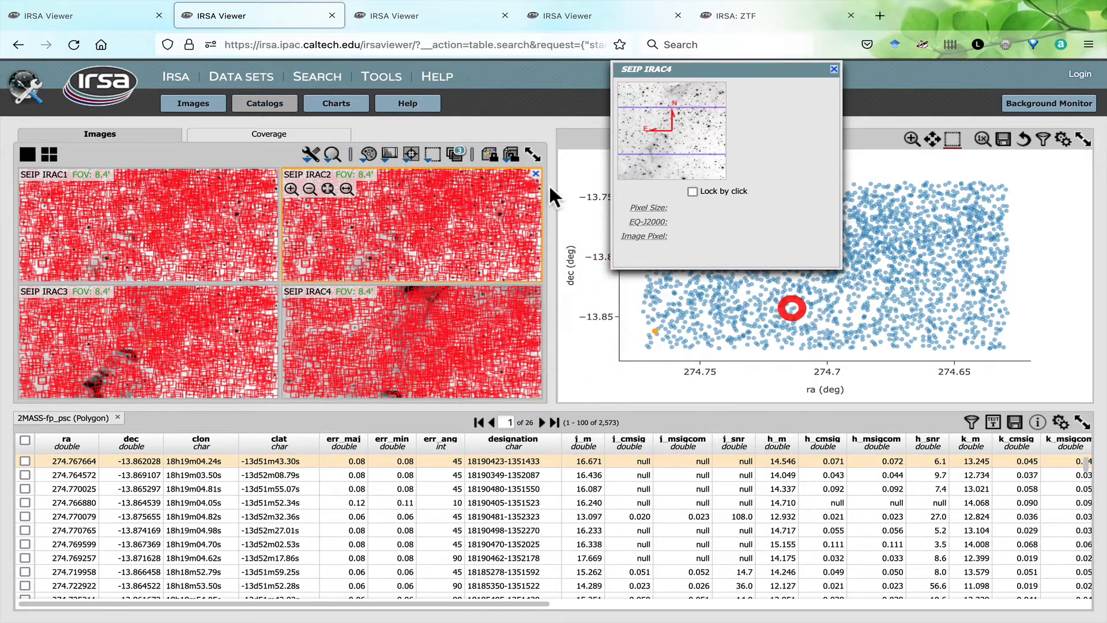
left_click(490, 156)
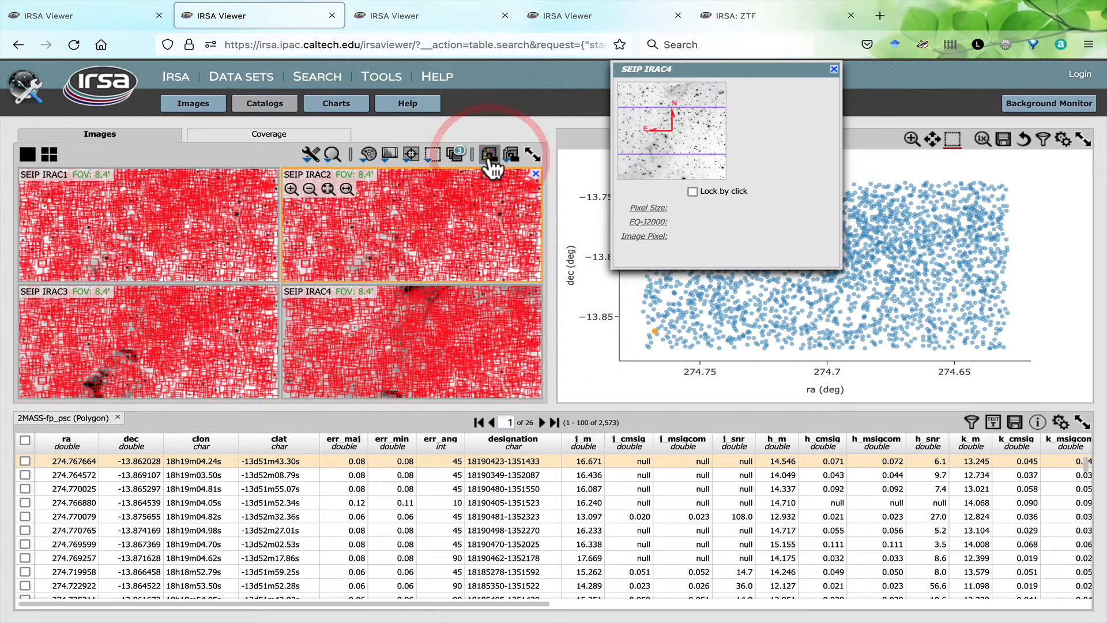
left_click(510, 155)
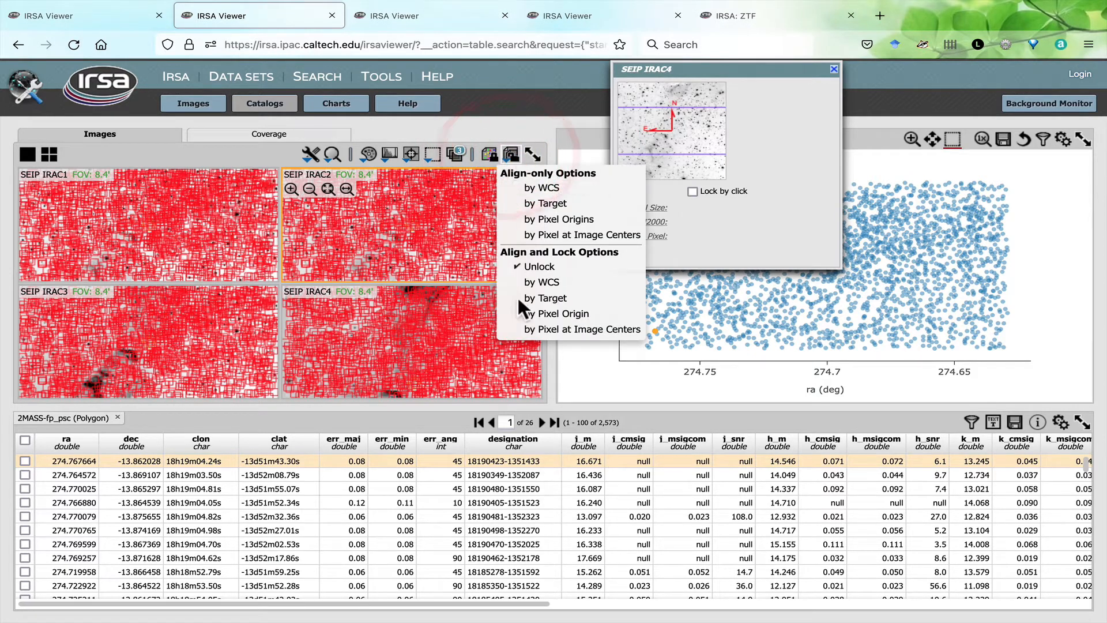
left_click(513, 156)
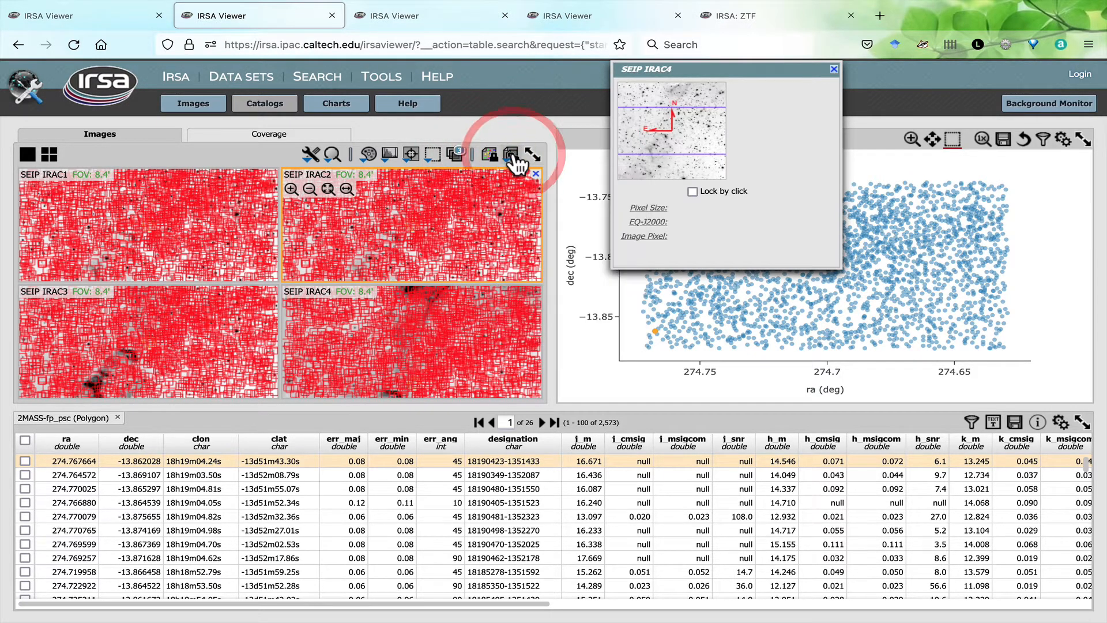
left_click(310, 154)
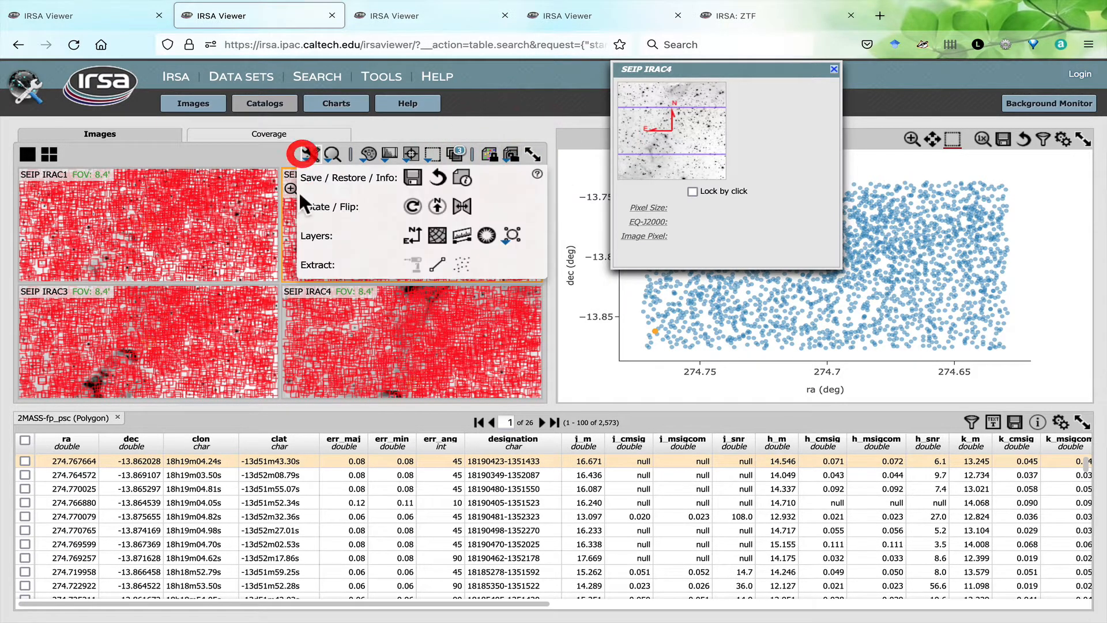
left_click(310, 154)
- In the viewer tab with the GOALS images, extract a vertical line about 200 arcsec long through the galaxy on the first MIPS160 image
left_click(422, 14)
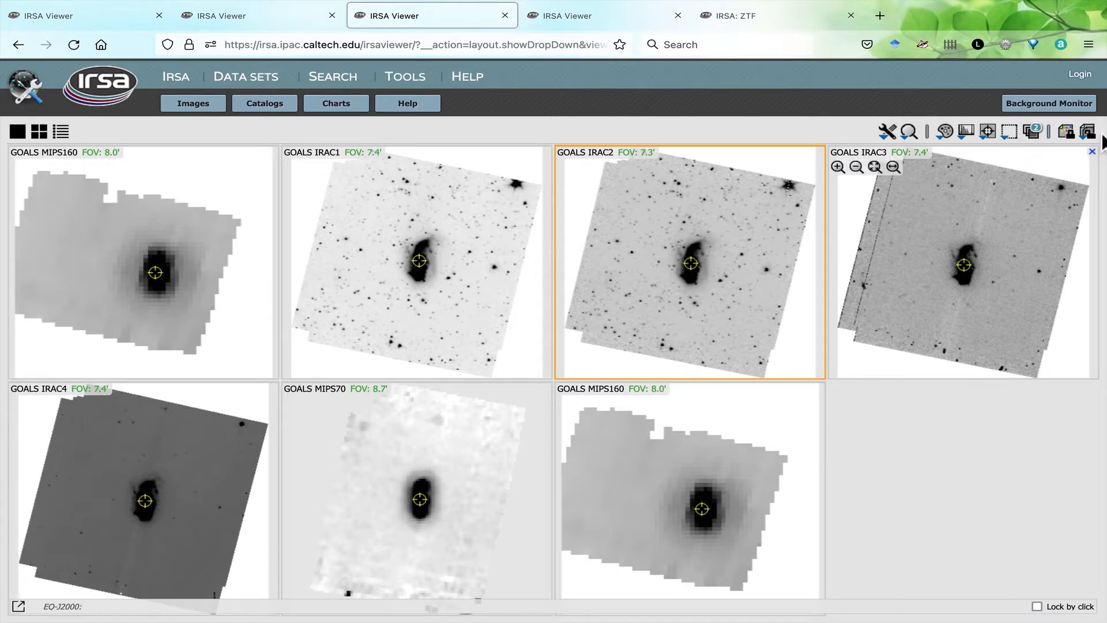
left_click(887, 132)
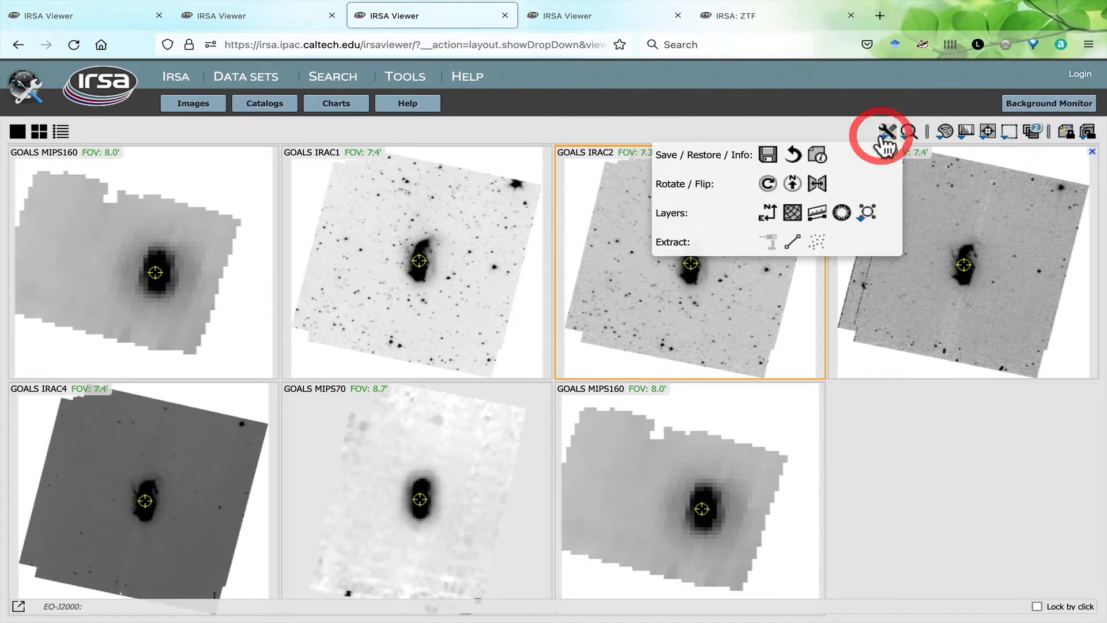
left_click(793, 242)
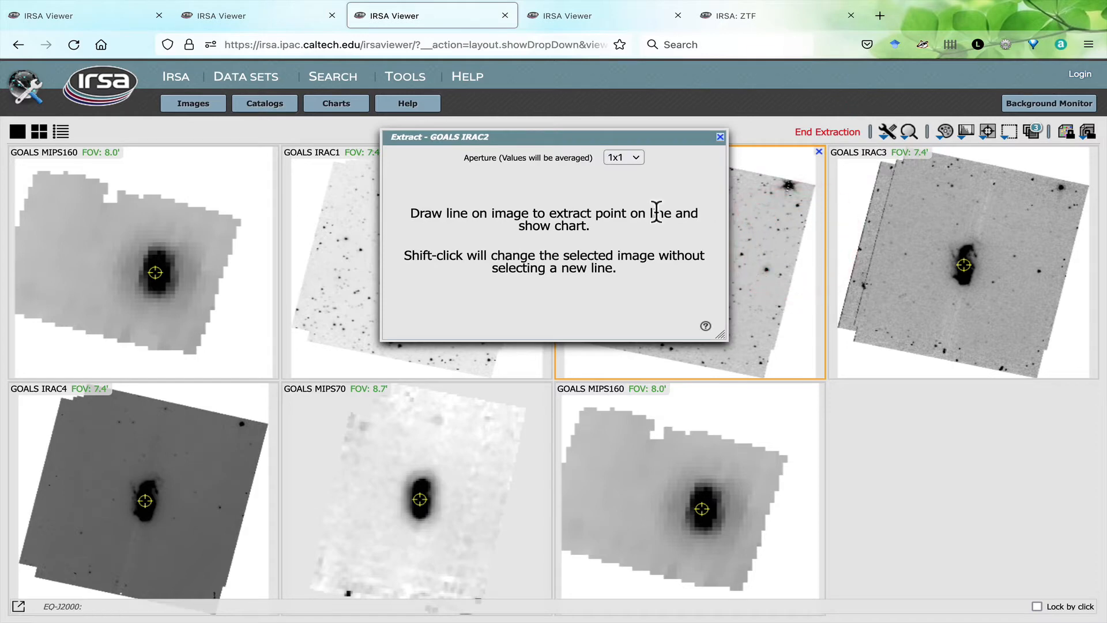
left_click_drag(154, 221, 155, 317)
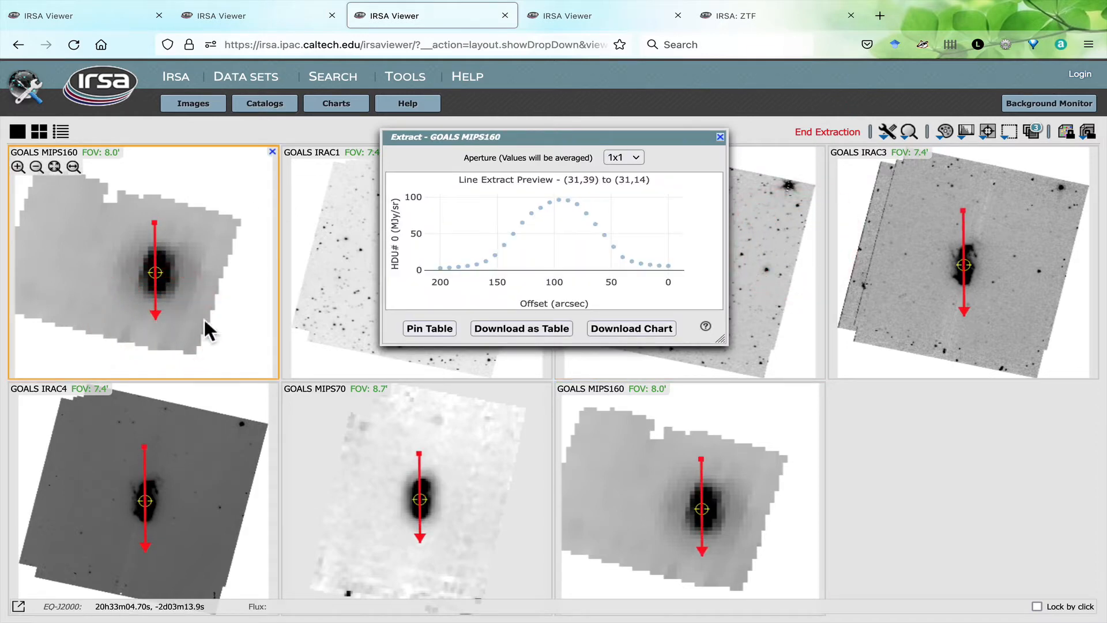
mouse_move(500, 249)
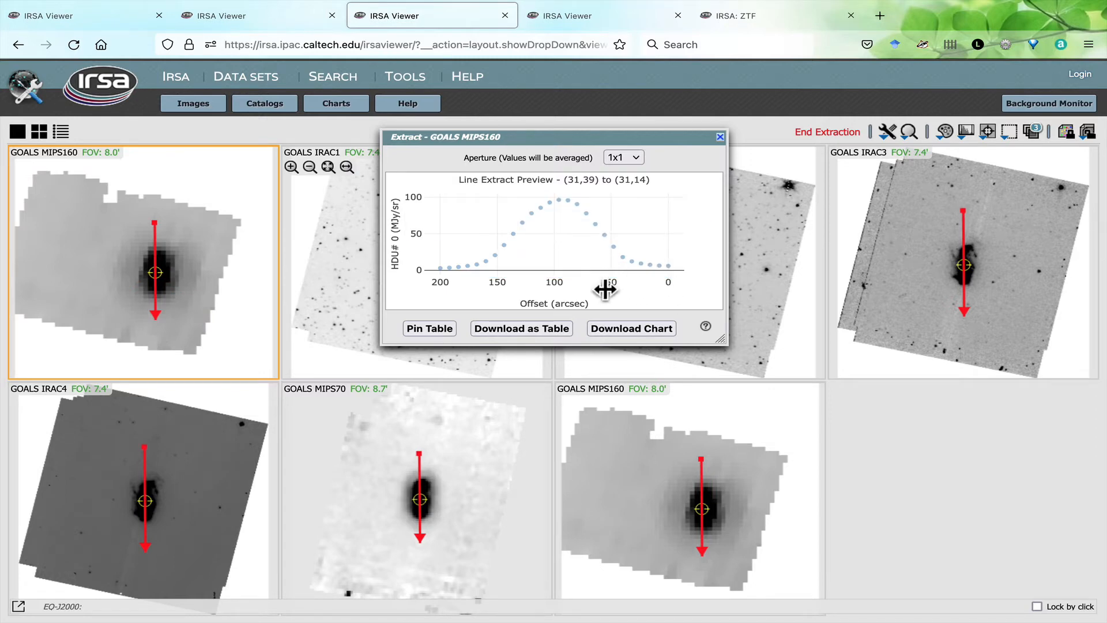
- Compare the line extraction previews for the GOALS IRAC1, IRAC2, IRAC3, MIPS160, MIPS70 and IRAC4 images
left_click(331, 281)
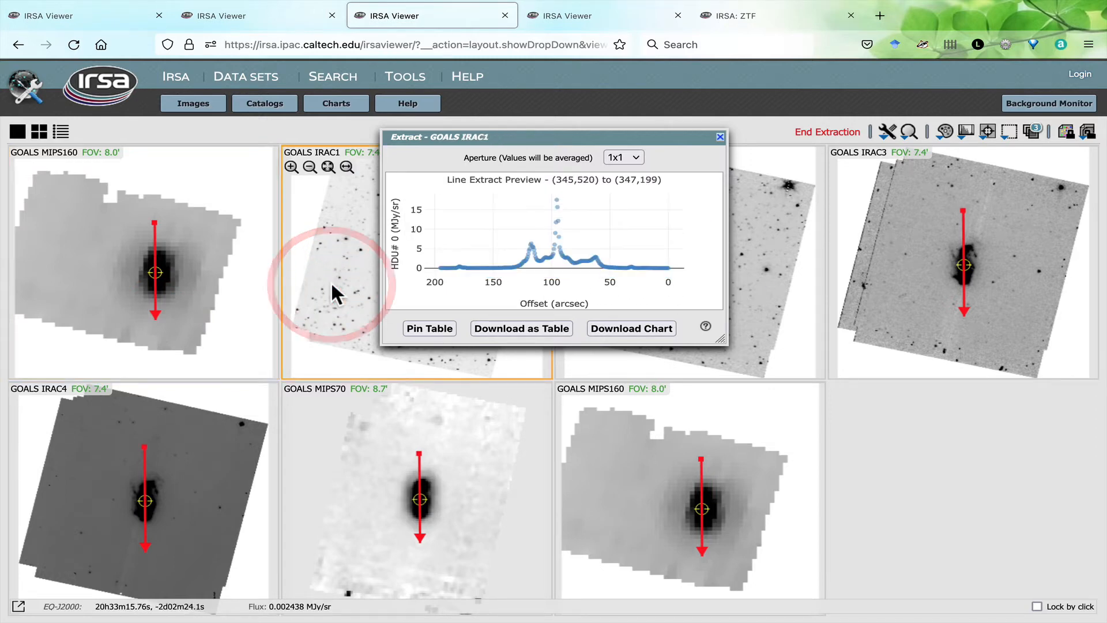
left_click(764, 288)
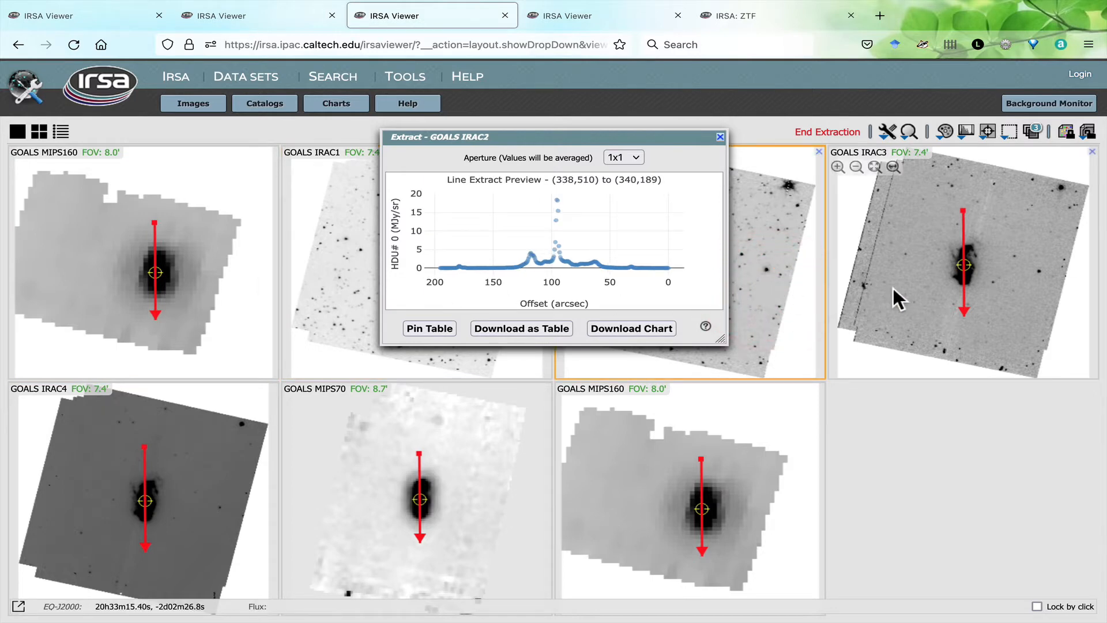
left_click(917, 287)
left_click(771, 407)
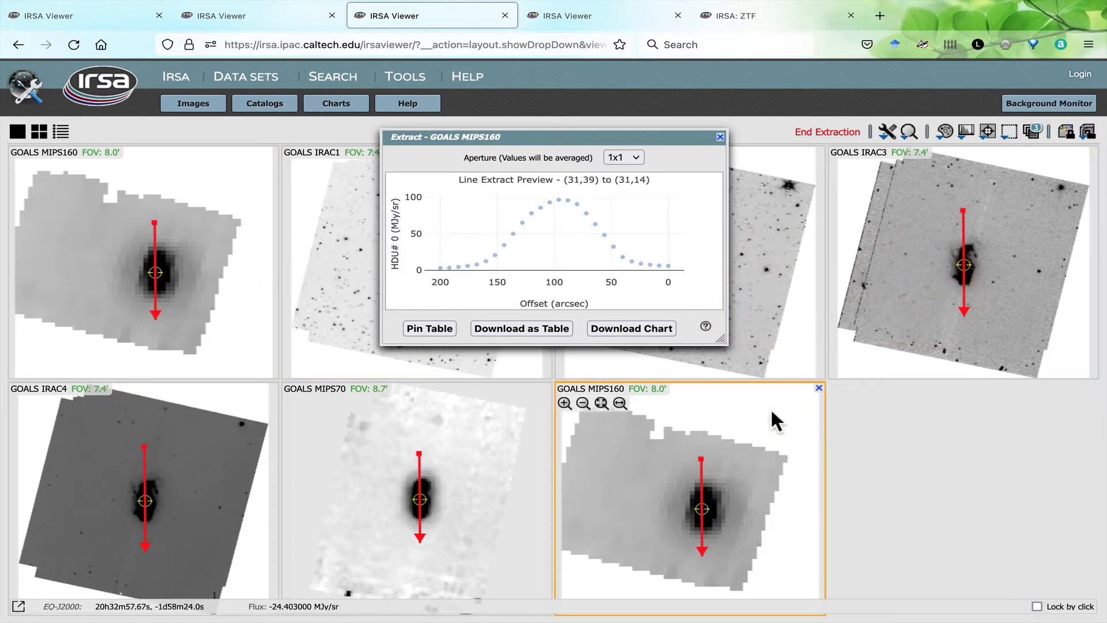
left_click(446, 466)
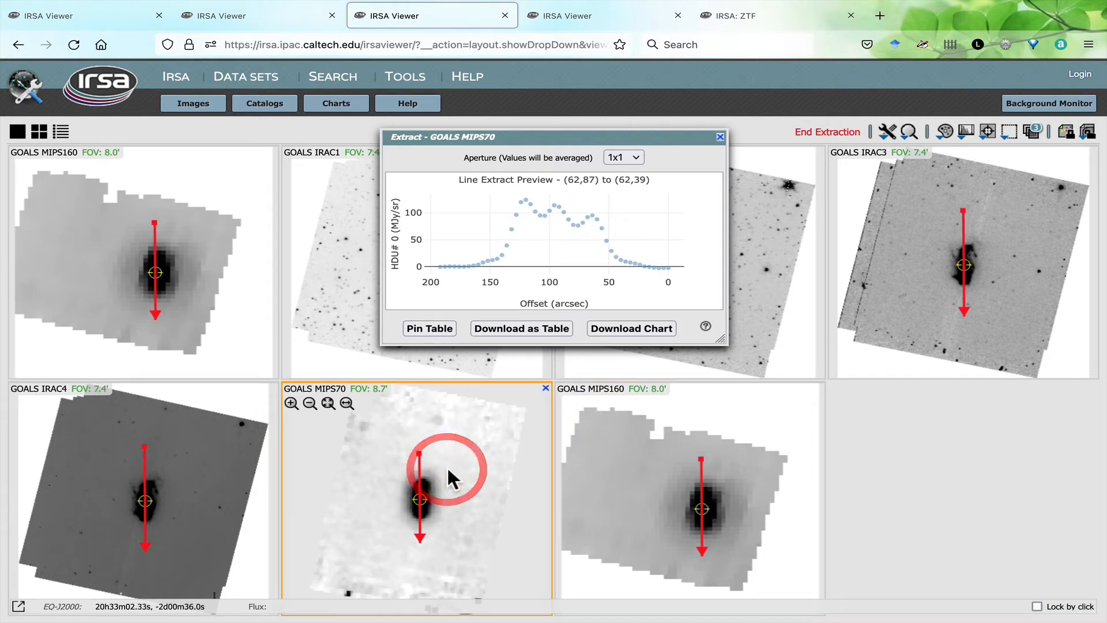
left_click(230, 481)
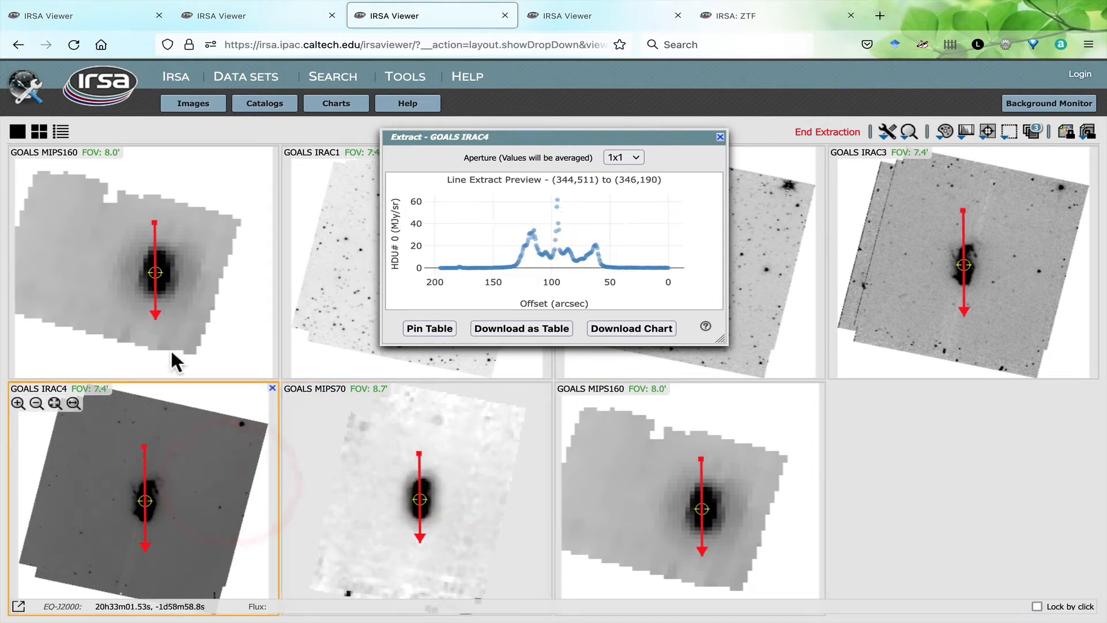
- Pin the line extraction of the first GOALS MIPS160 image as a table
left_click(162, 319)
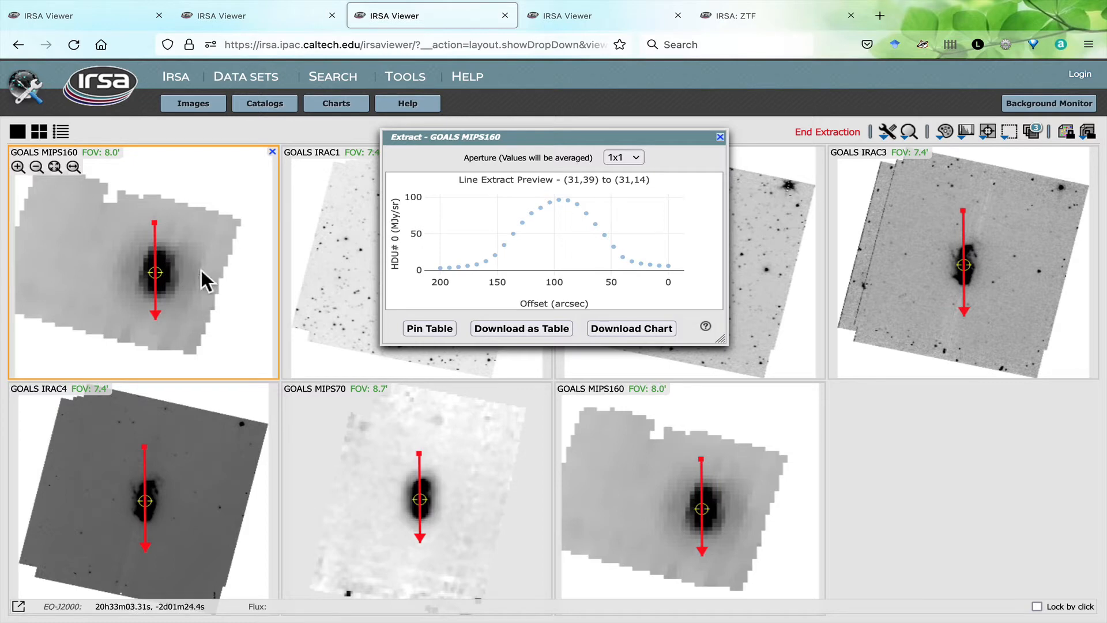
left_click(443, 326)
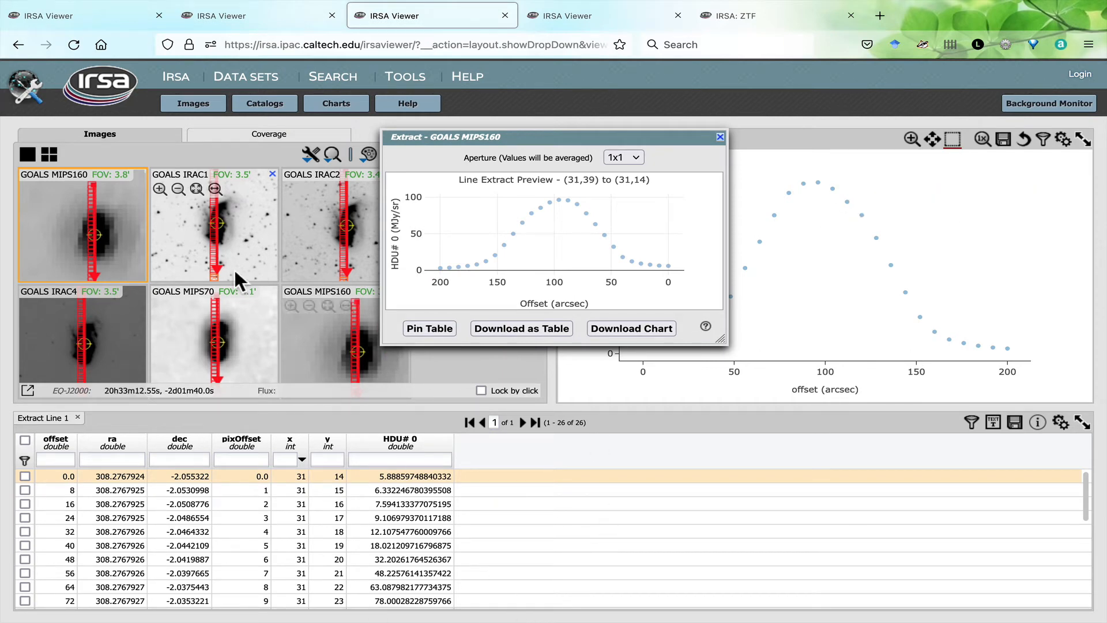
- Pin the line extractions of the GOALS IRAC1 and GOALS IRAC2 images as tables
left_click(232, 242)
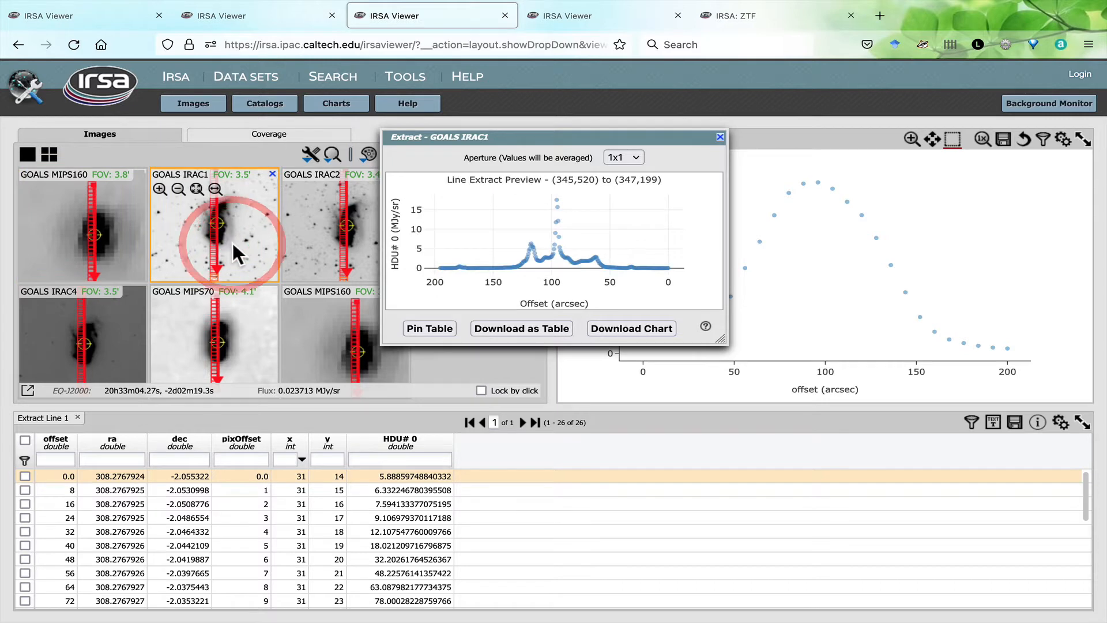
left_click(433, 329)
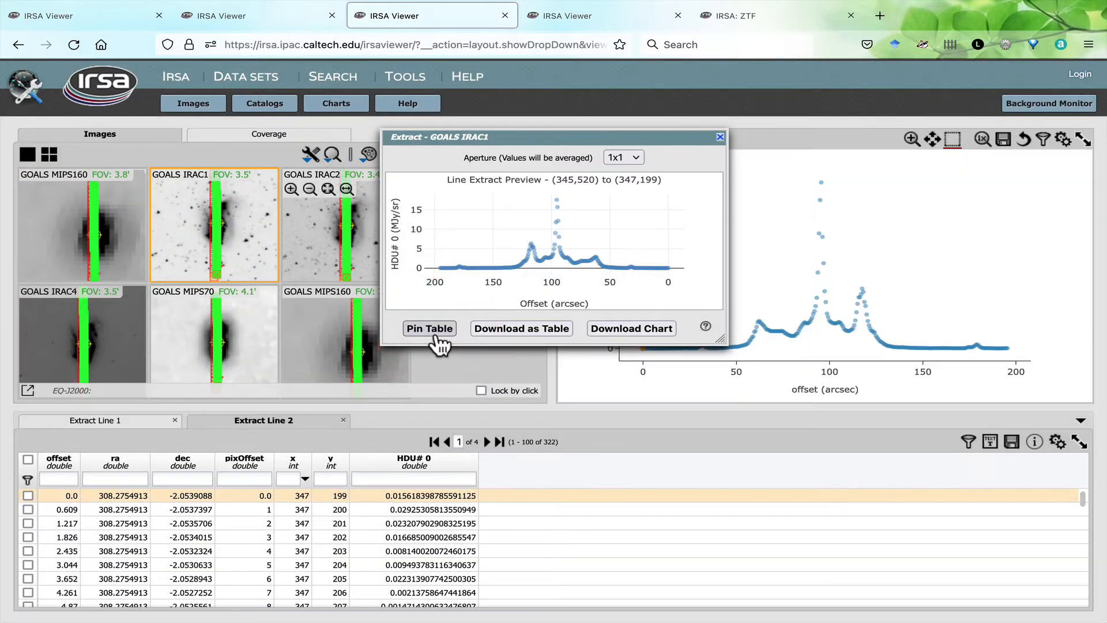
left_click(309, 232)
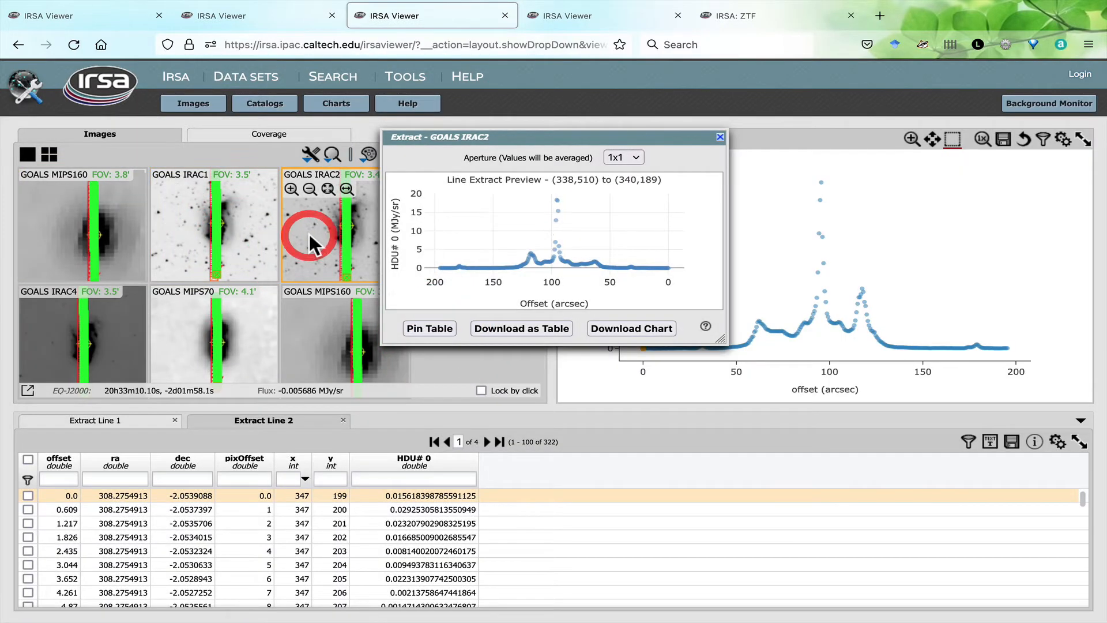
left_click(440, 327)
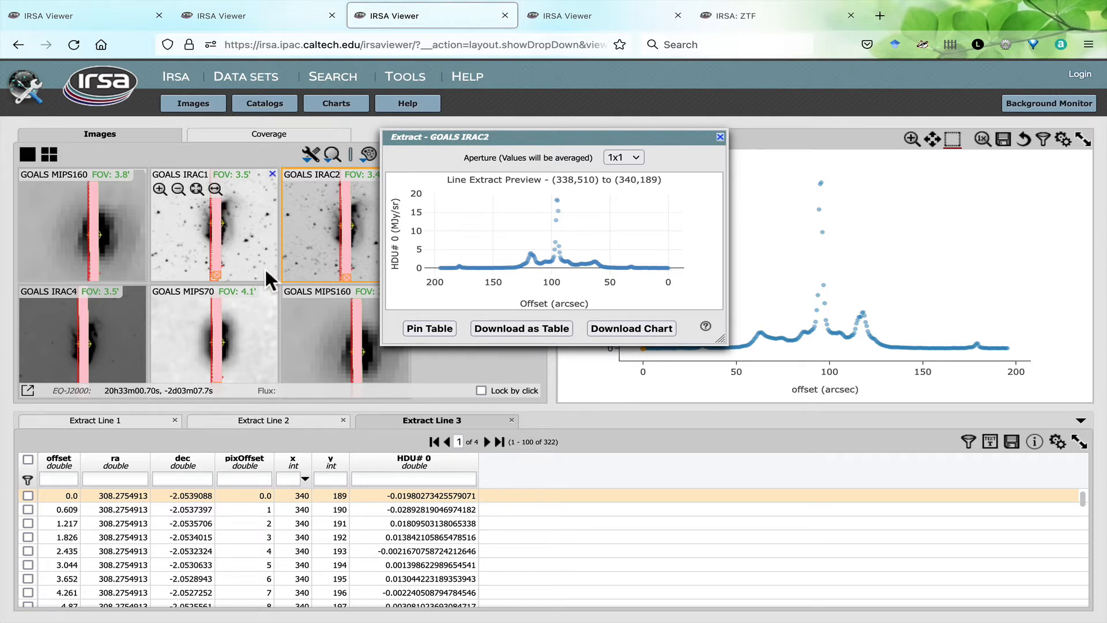
- Move the extraction preview clear of the images and review the layer list of the GOALS IRAC2 image
left_click_drag(423, 147, 715, 158)
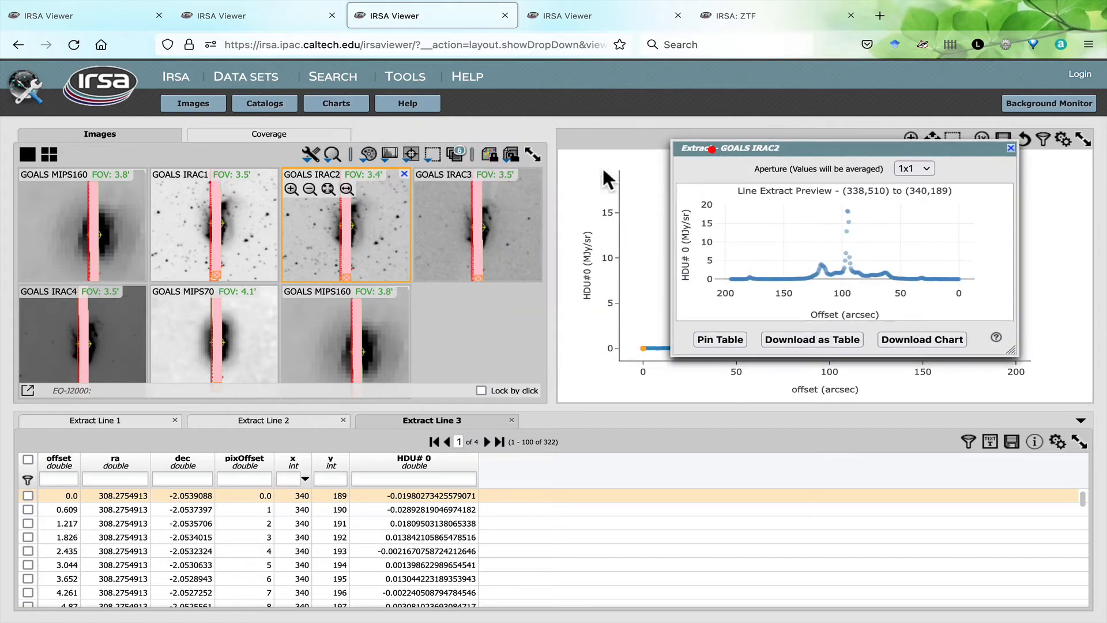
left_click(455, 154)
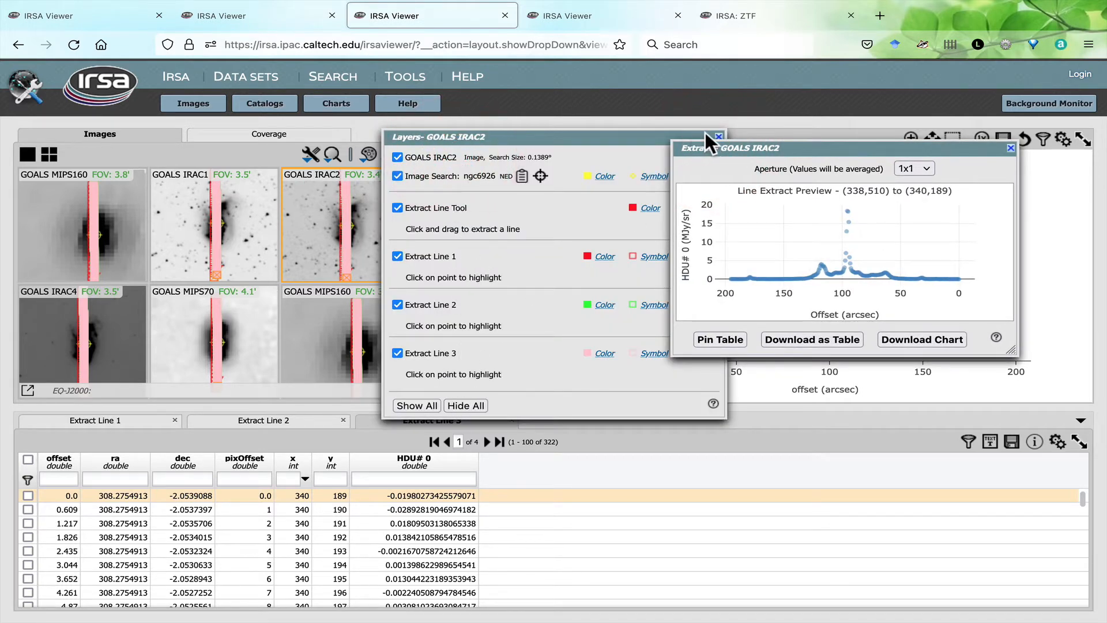
left_click(721, 134)
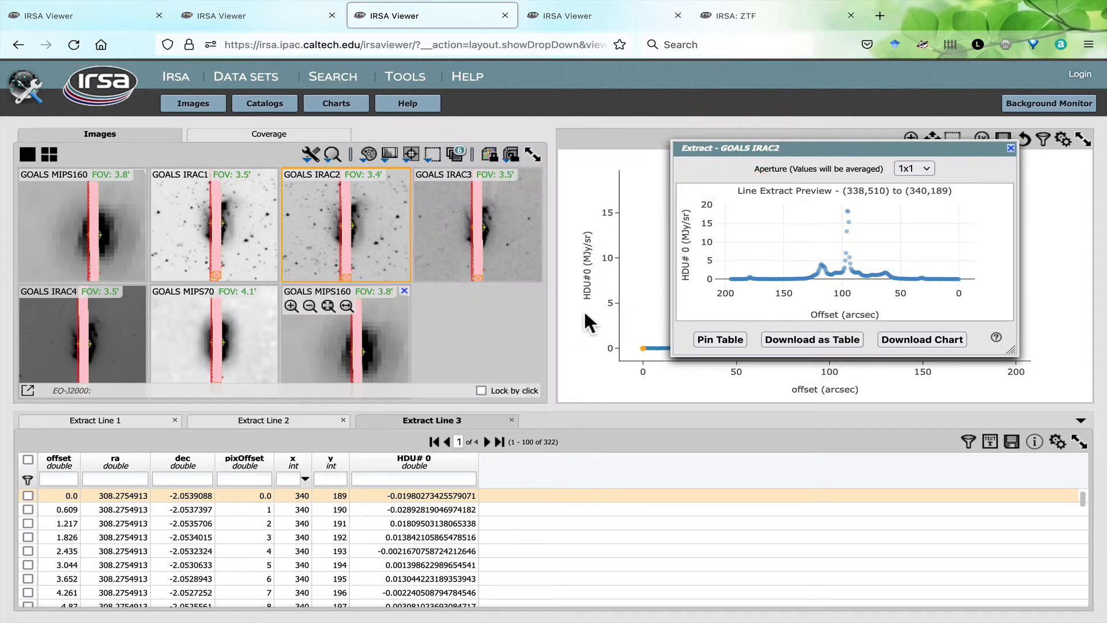
left_click_drag(876, 147, 664, 149)
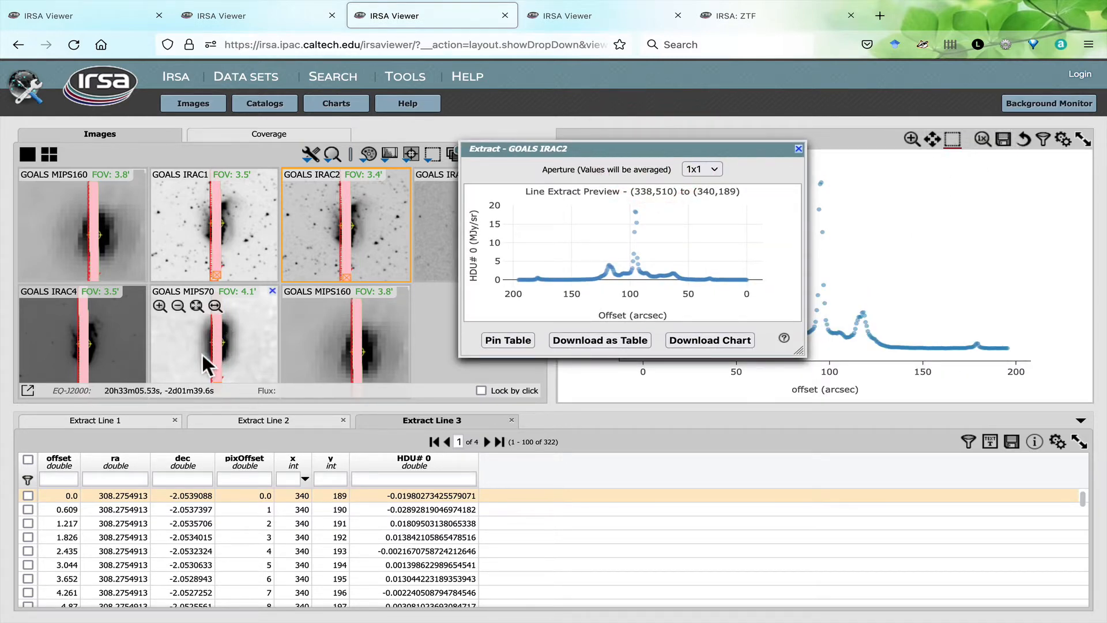
- Preview the line extraction of the GOALS MIPS70 image and review the list of open extraction tables
left_click(236, 348)
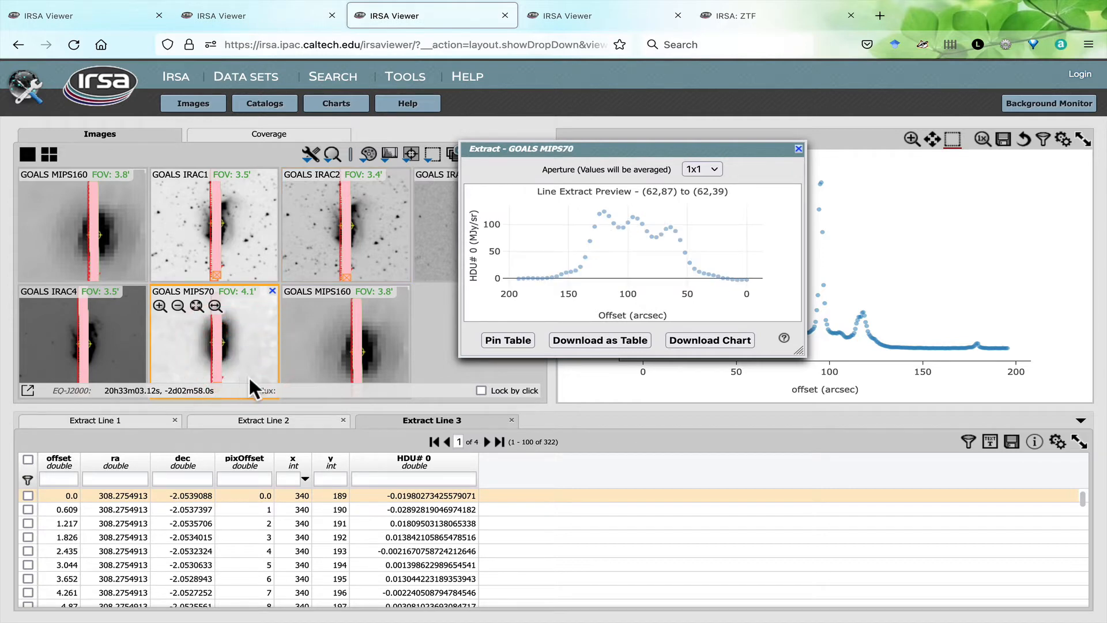
left_click(1081, 421)
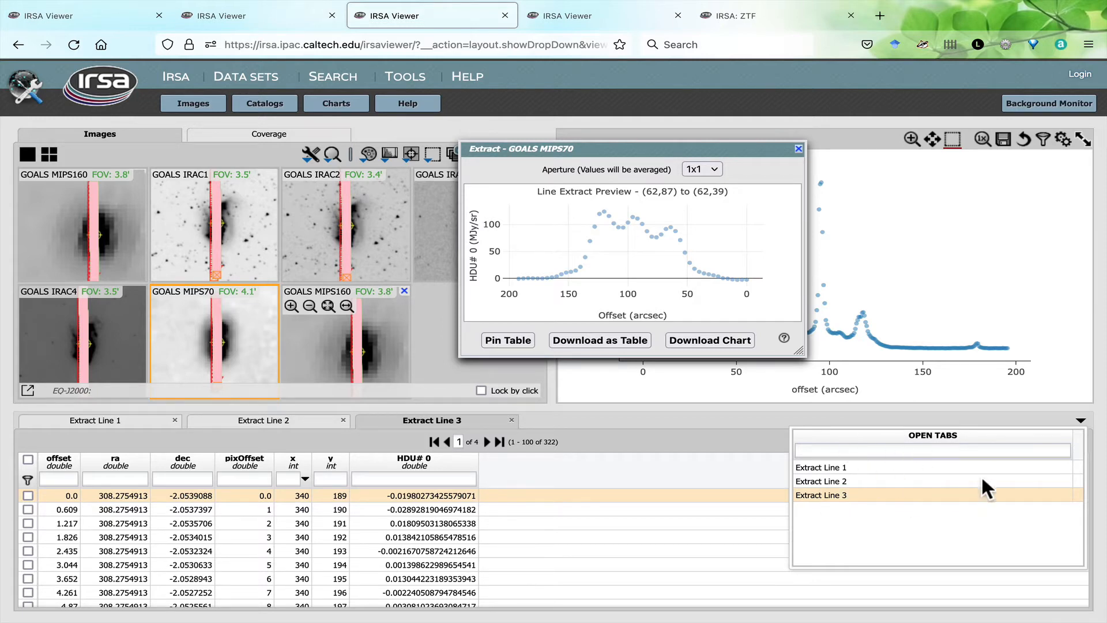
left_click(1081, 421)
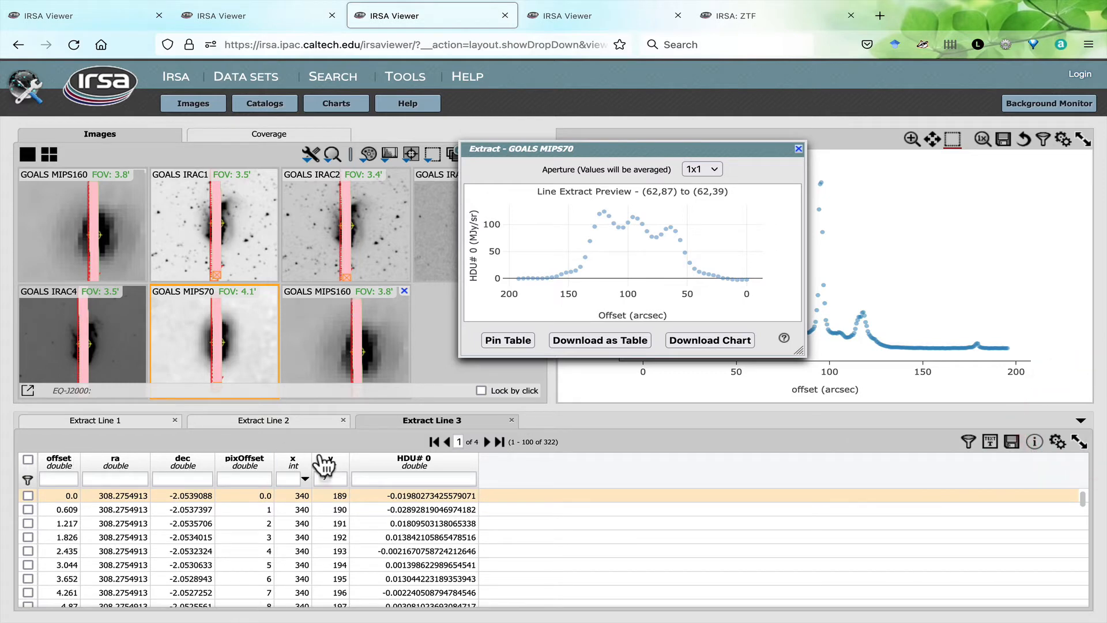
- Extract about 28 individual points scattered over and around the galaxy on the GOALS IRAC2 image and pin them as a table
left_click(311, 155)
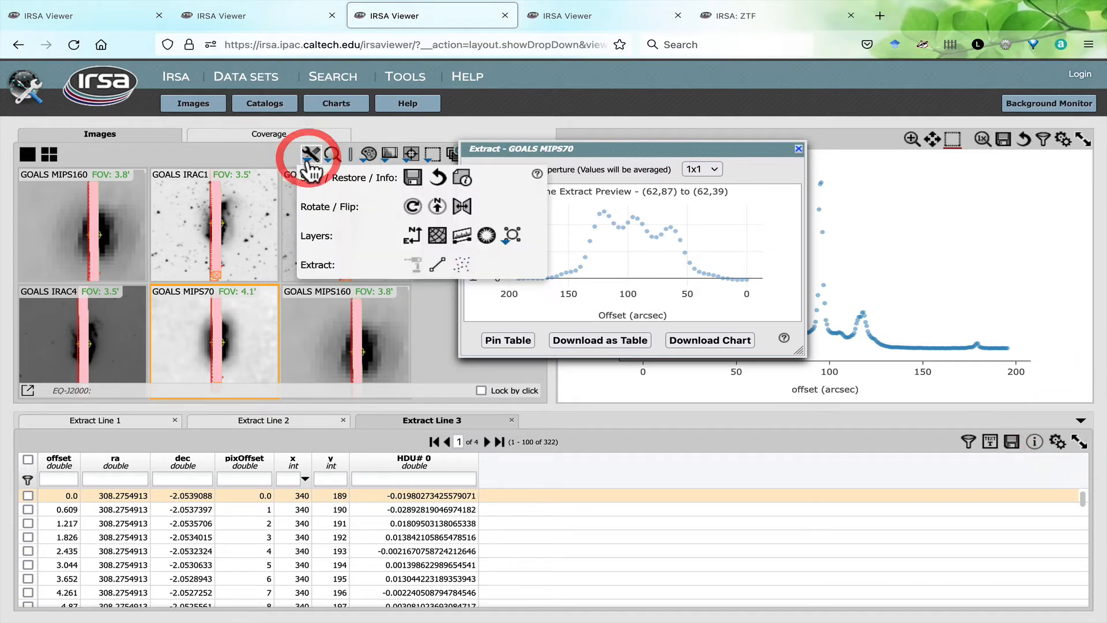
left_click(463, 266)
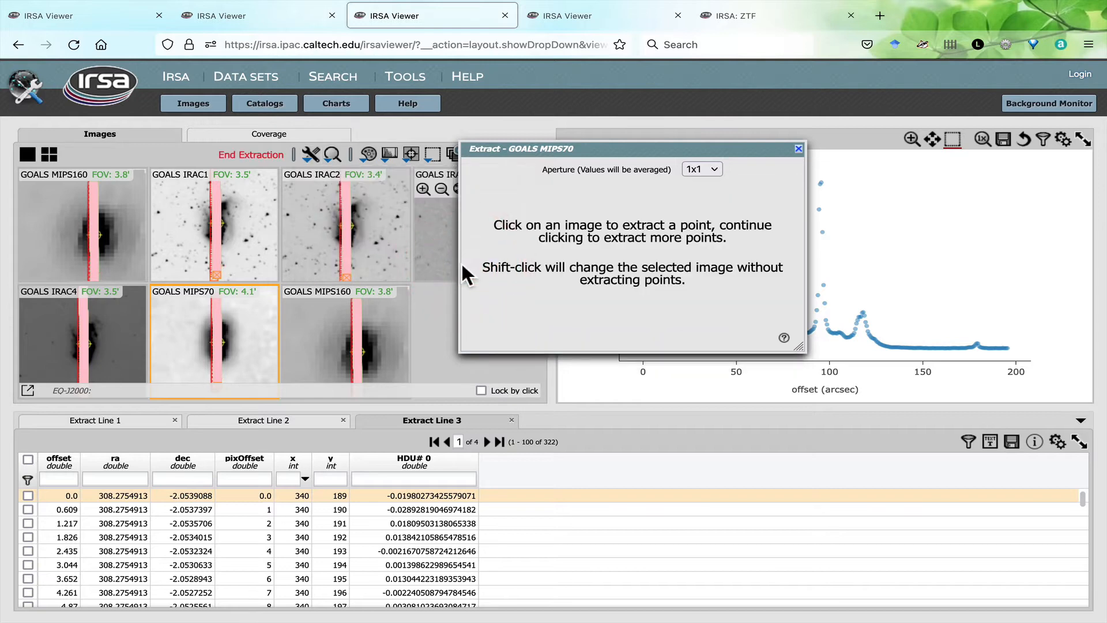
left_click(292, 225)
left_click(308, 209)
left_click(310, 243)
left_click(310, 252)
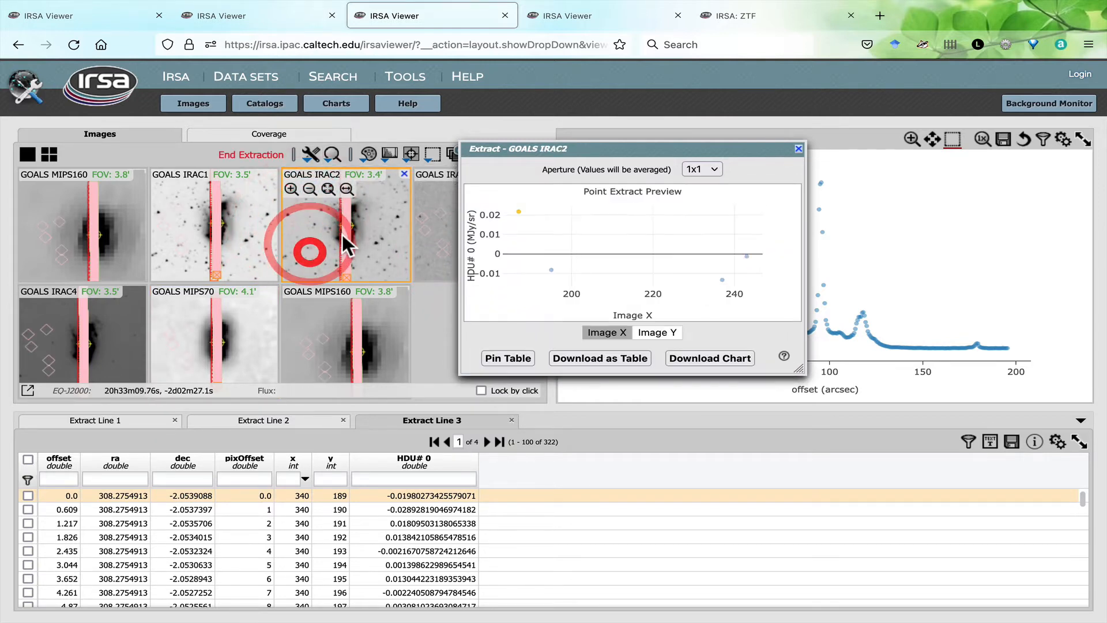
left_click(347, 234)
left_click(375, 226)
left_click(387, 257)
left_click(387, 232)
left_click(387, 202)
left_click(375, 195)
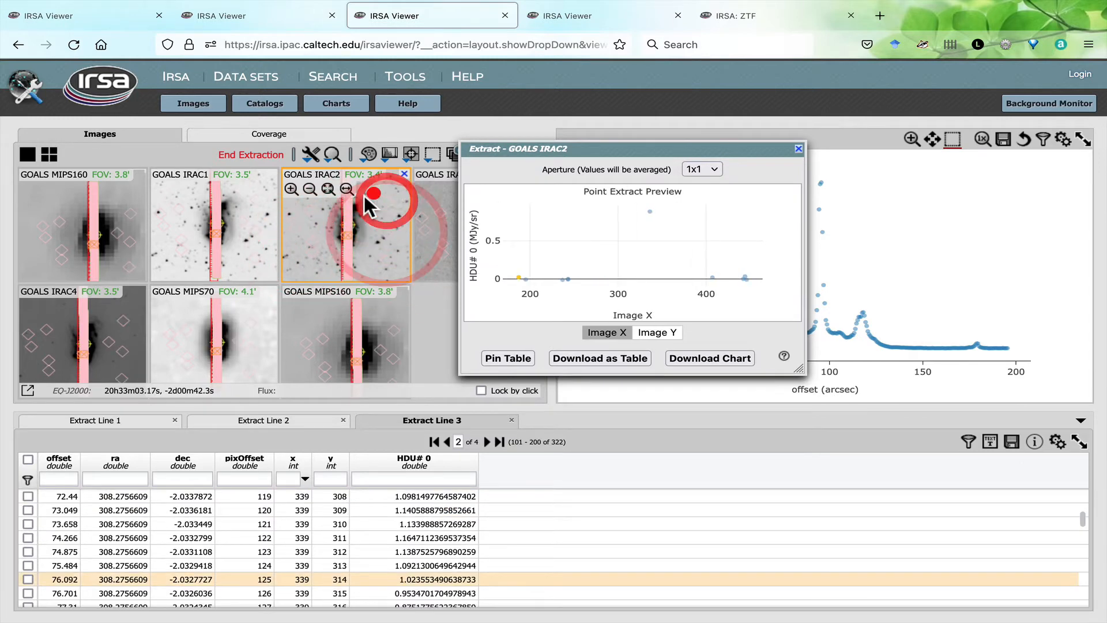
left_click(358, 200)
left_click(320, 211)
left_click(295, 221)
left_click(309, 246)
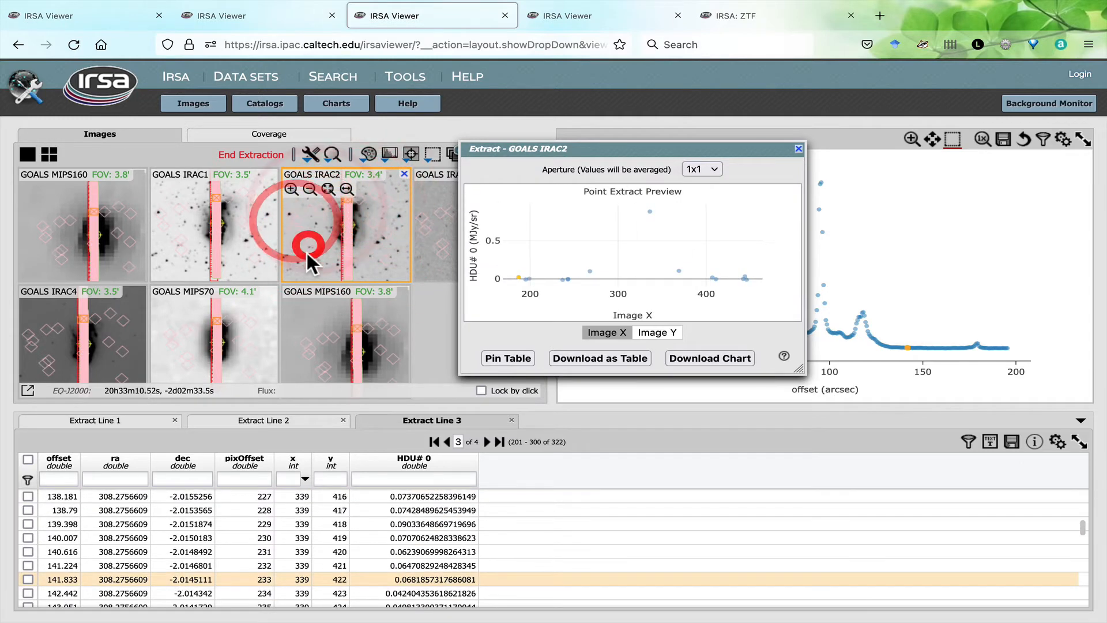
left_click(344, 258)
left_click(372, 256)
left_click(369, 233)
left_click(365, 232)
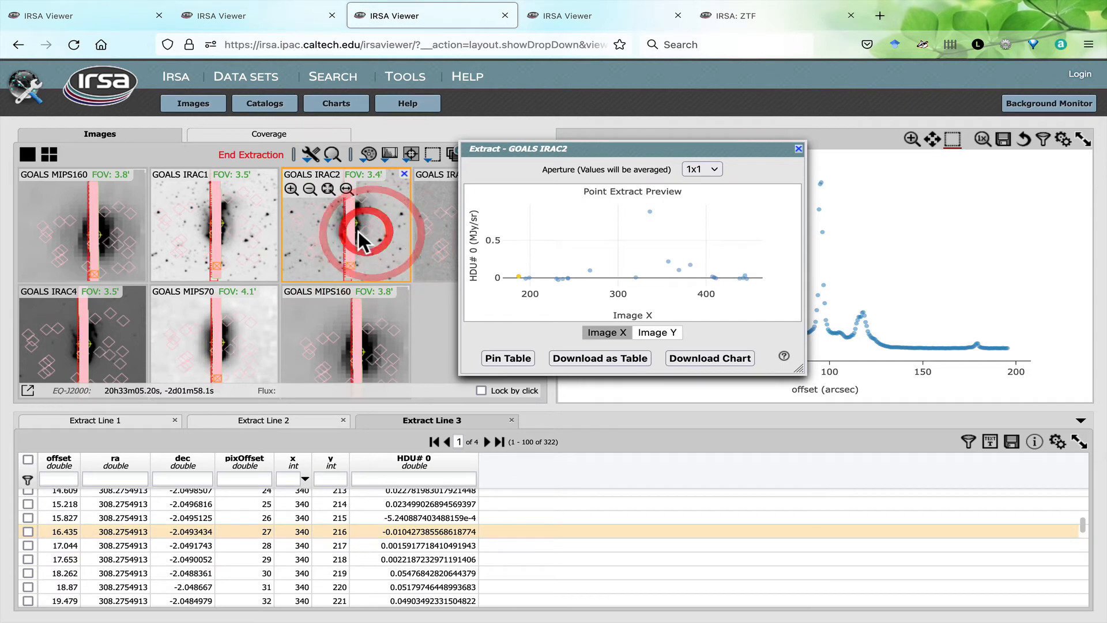
left_click(357, 230)
left_click(340, 223)
left_click(330, 221)
left_click(320, 226)
left_click(322, 218)
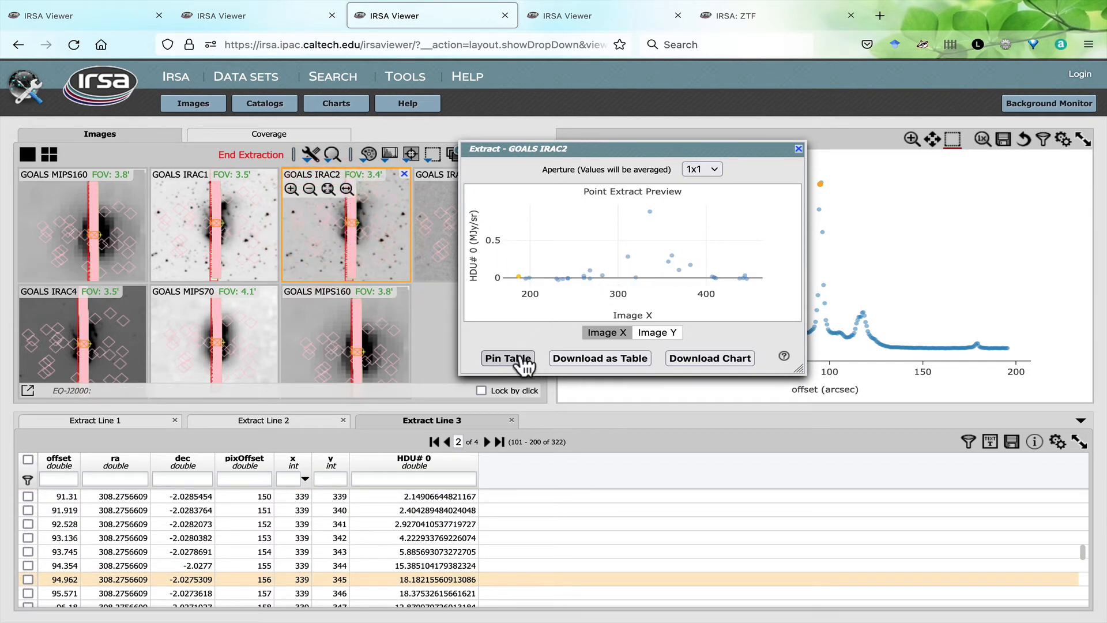
left_click(530, 360)
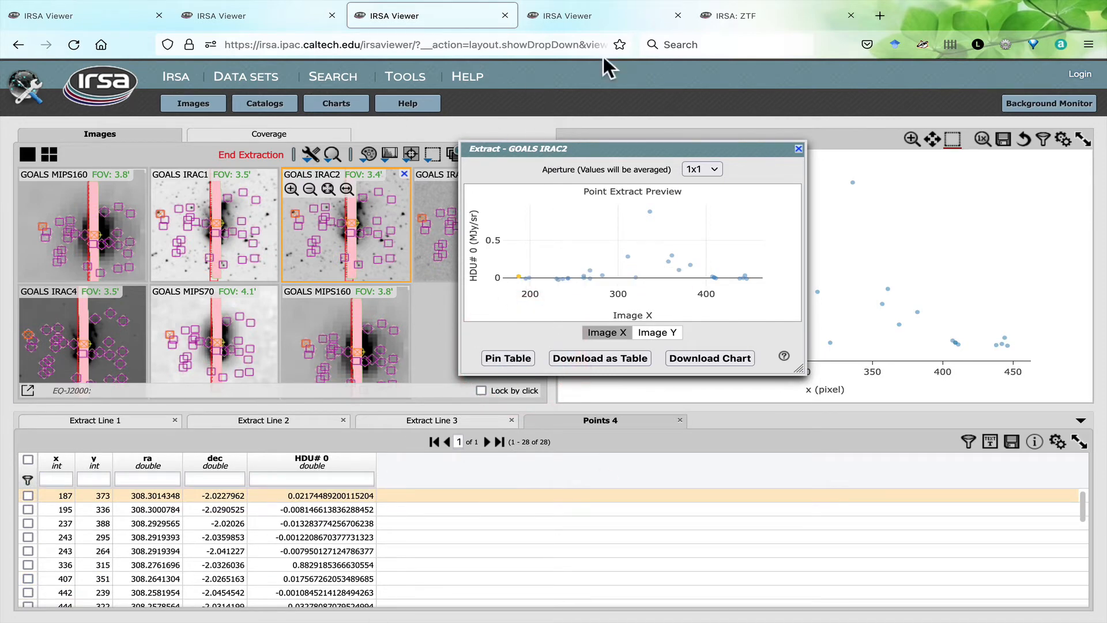
- In the viewer tab with the image cube, extract z-axis data at pixels (10,12) and (6,12) and pin each as a table
left_click(581, 15)
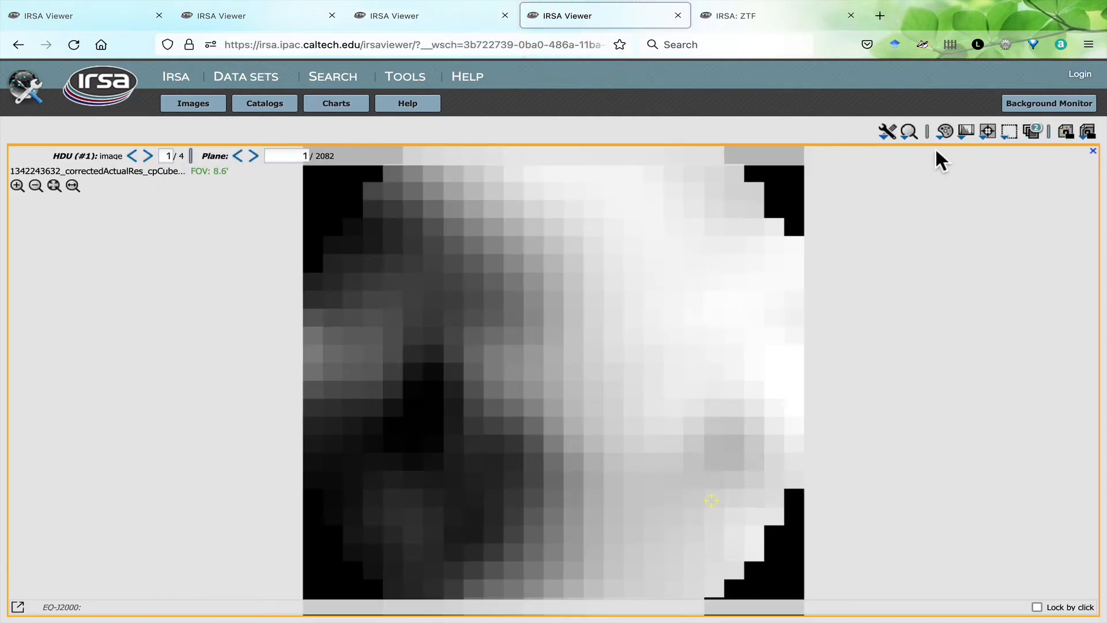
left_click(888, 134)
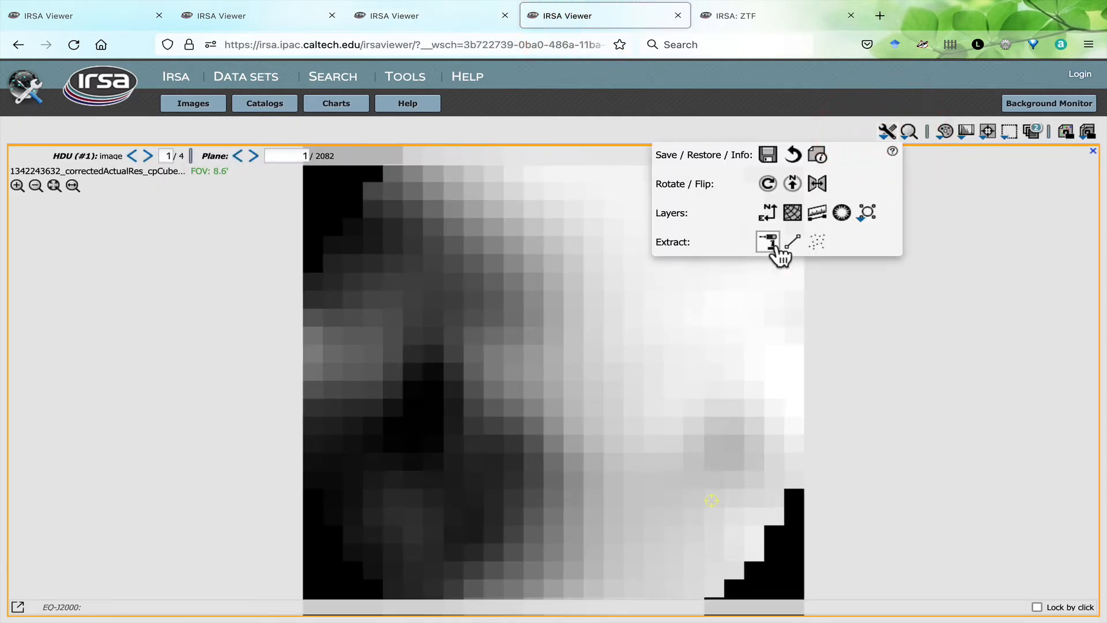
left_click(775, 241)
left_click_drag(521, 137, 946, 189)
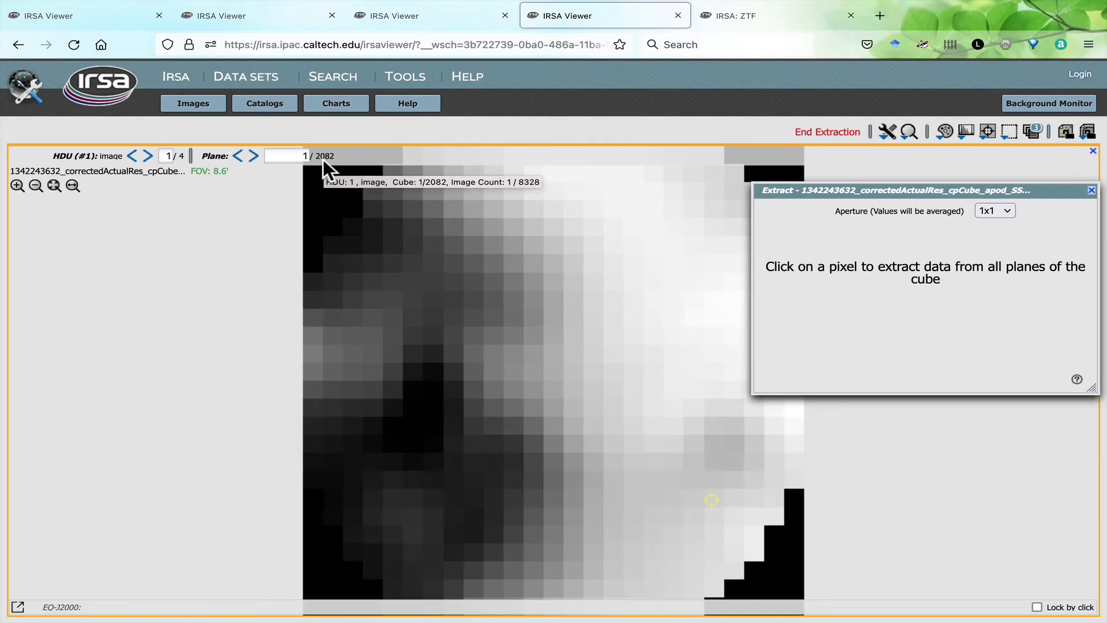
left_click(518, 380)
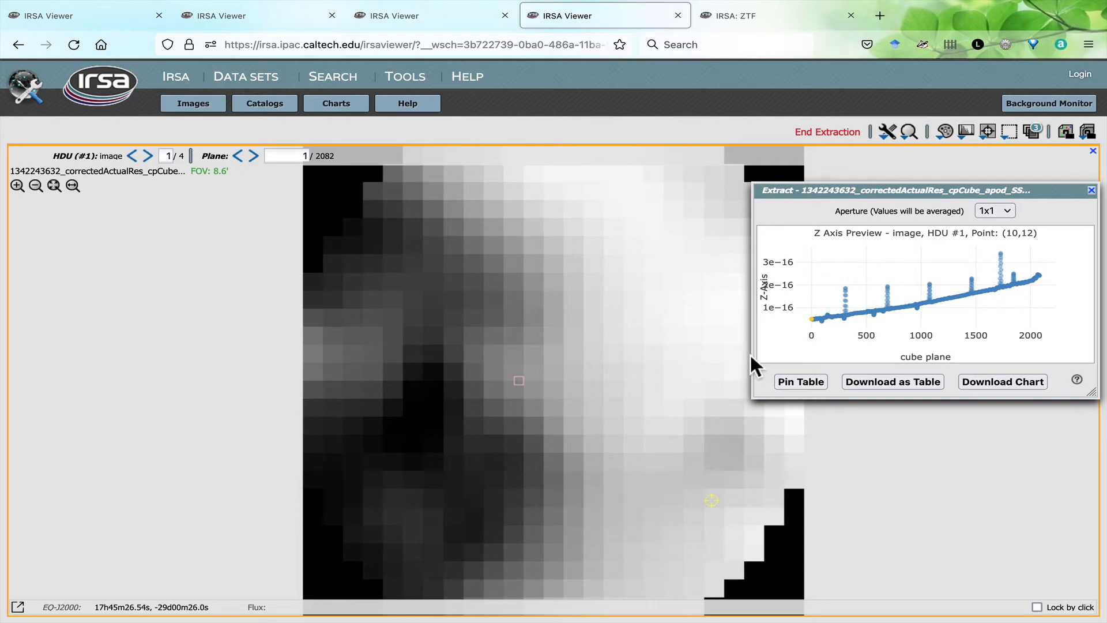
mouse_move(941, 308)
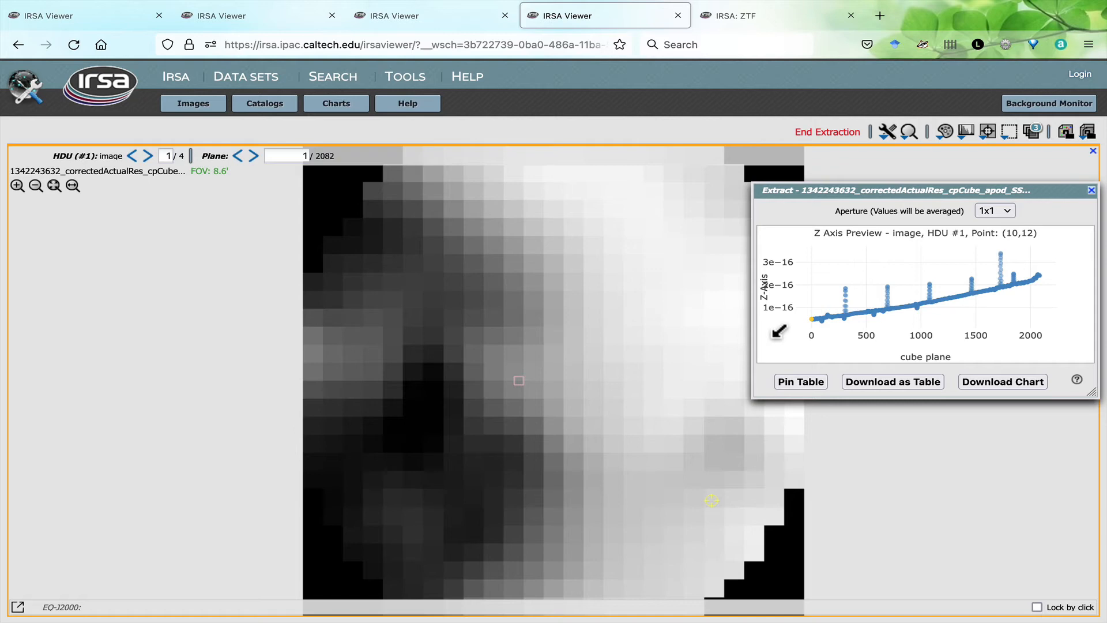
left_click(811, 380)
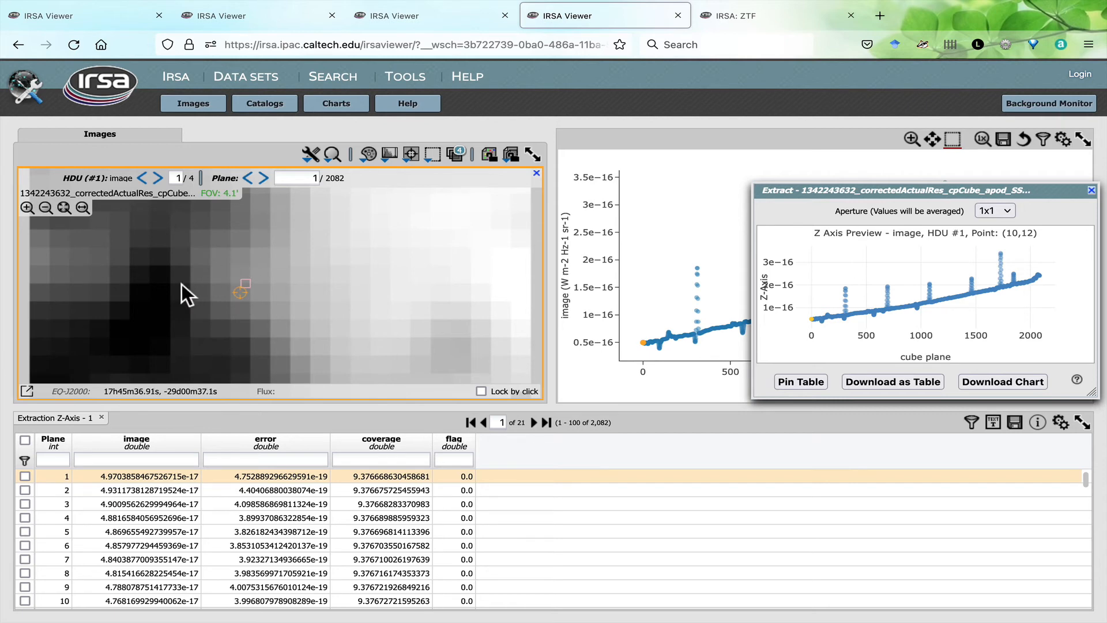
left_click(162, 290)
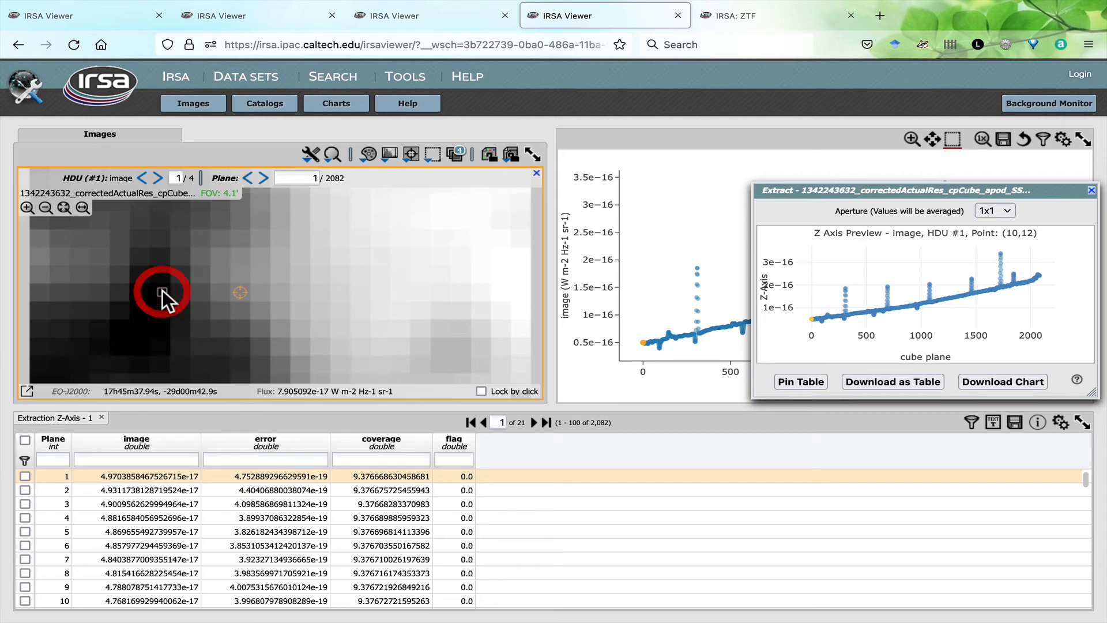
left_click(808, 387)
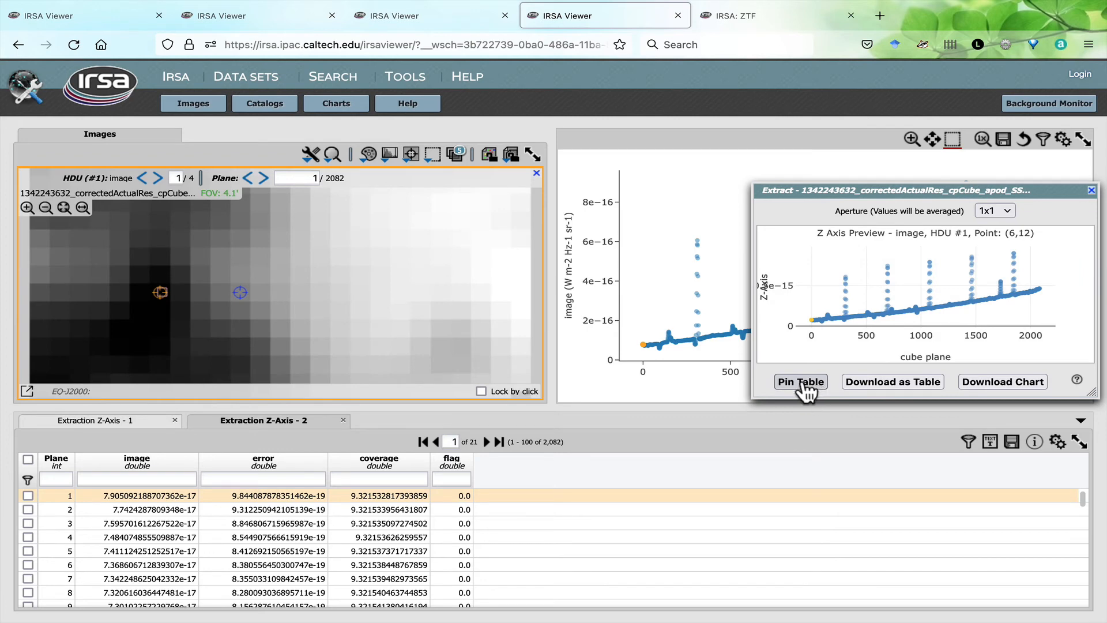
- Display cube planes 695, 311 and 513 by picking their points in the z-axis preview chart
left_click(888, 266)
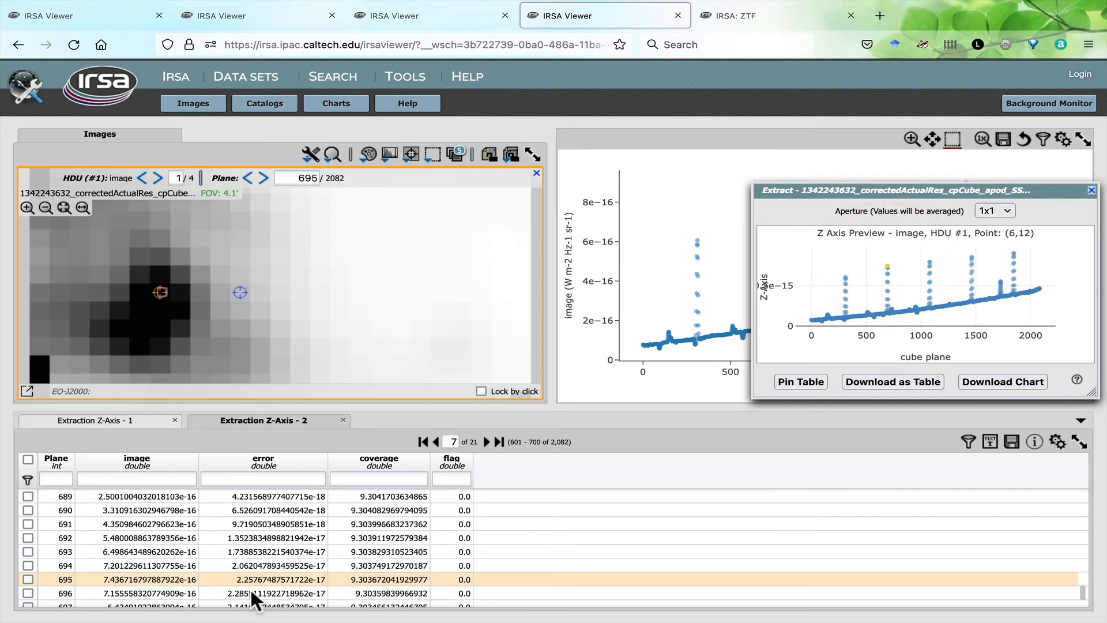
left_click(845, 275)
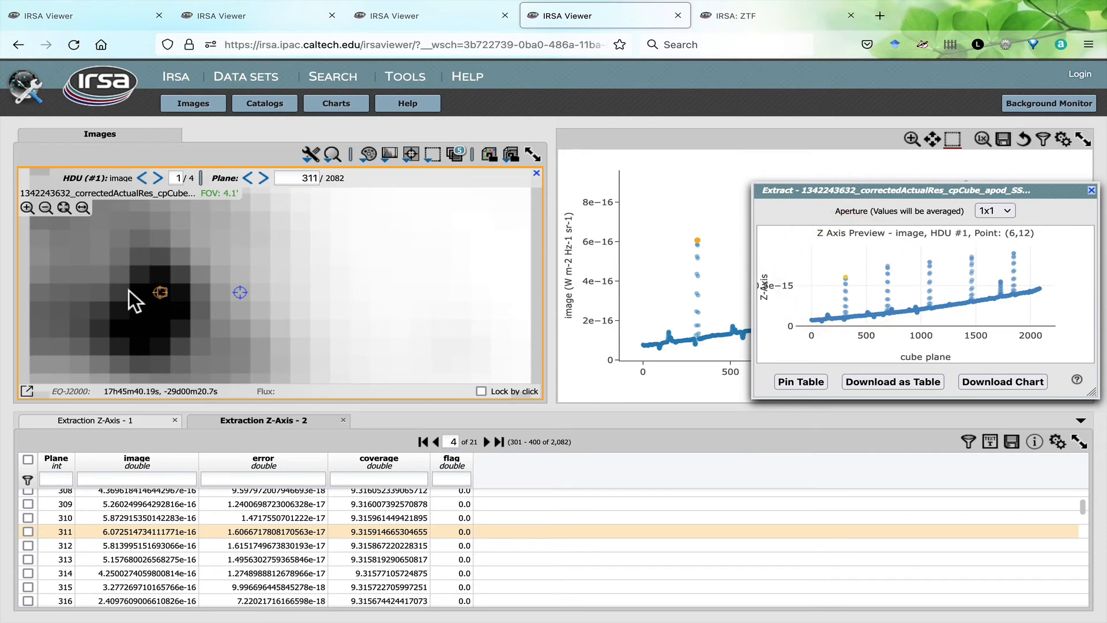
left_click(868, 311)
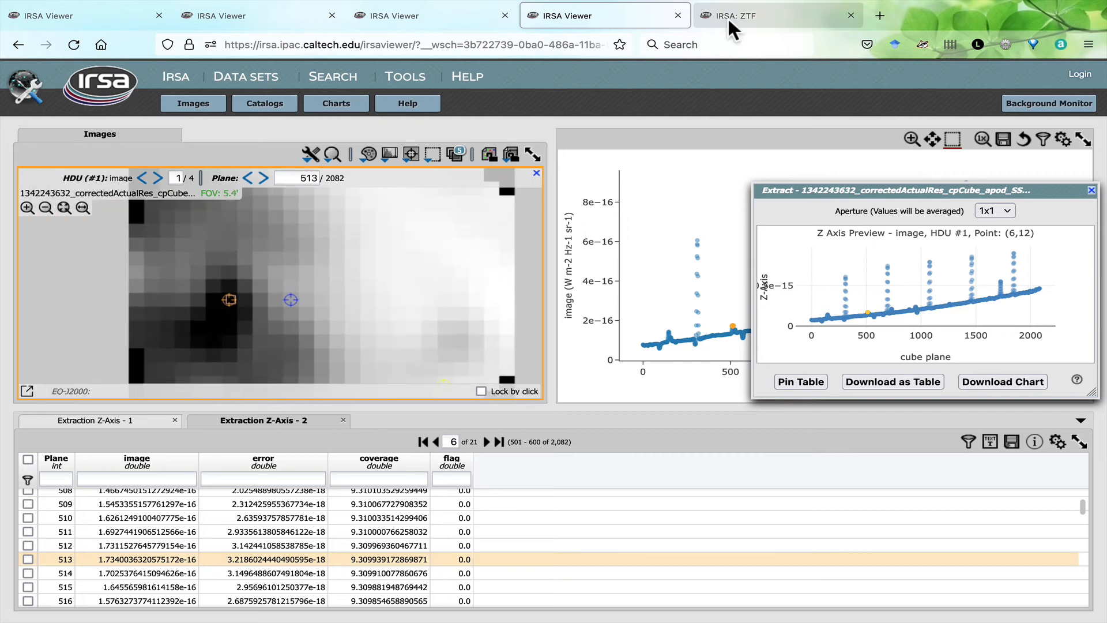
- Switch to the IRSA ZTF tab and search by position for images of ngc7000
left_click(728, 18)
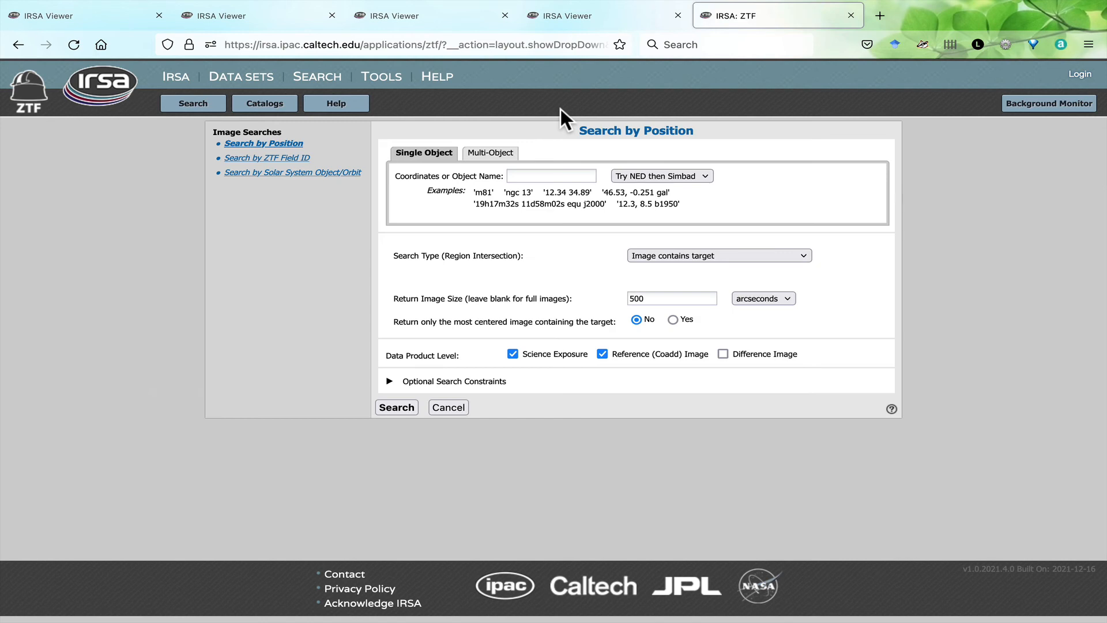
left_click(523, 178)
type("ngc7000")
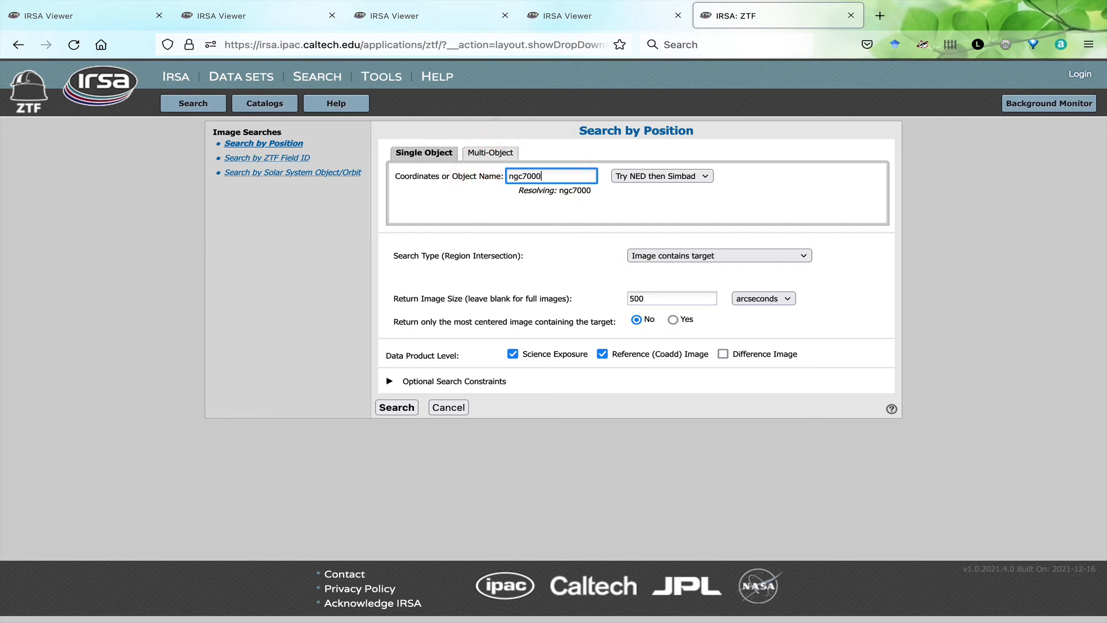
left_click(413, 407)
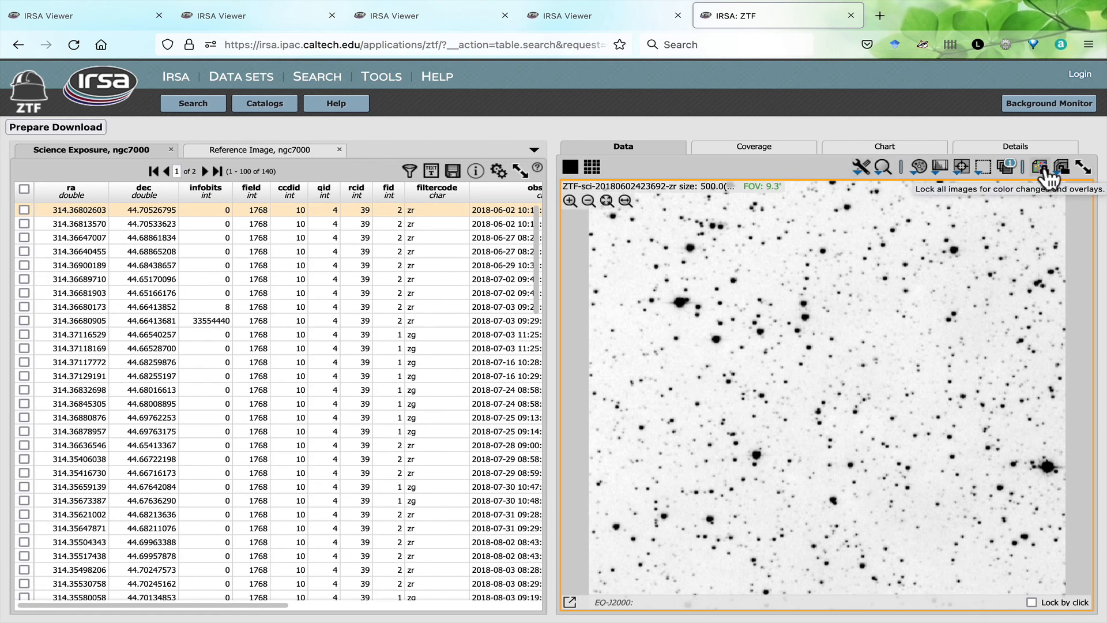
- Examine the ngc7000 Reference Image and Science Exposure results and the tools available for the science image
left_click(286, 151)
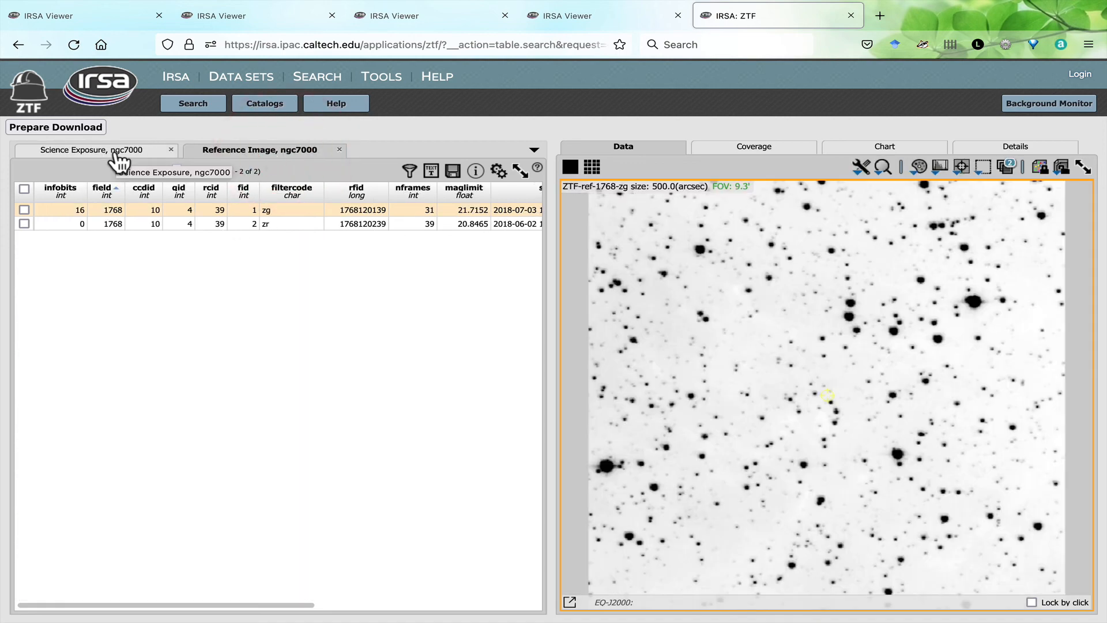
left_click(115, 152)
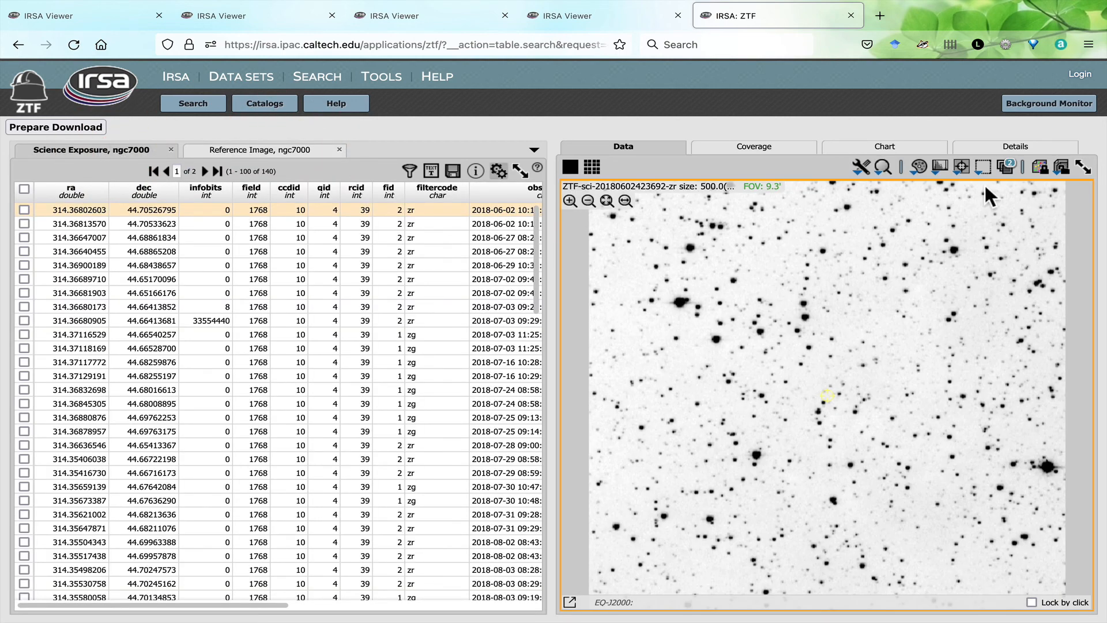
left_click(861, 167)
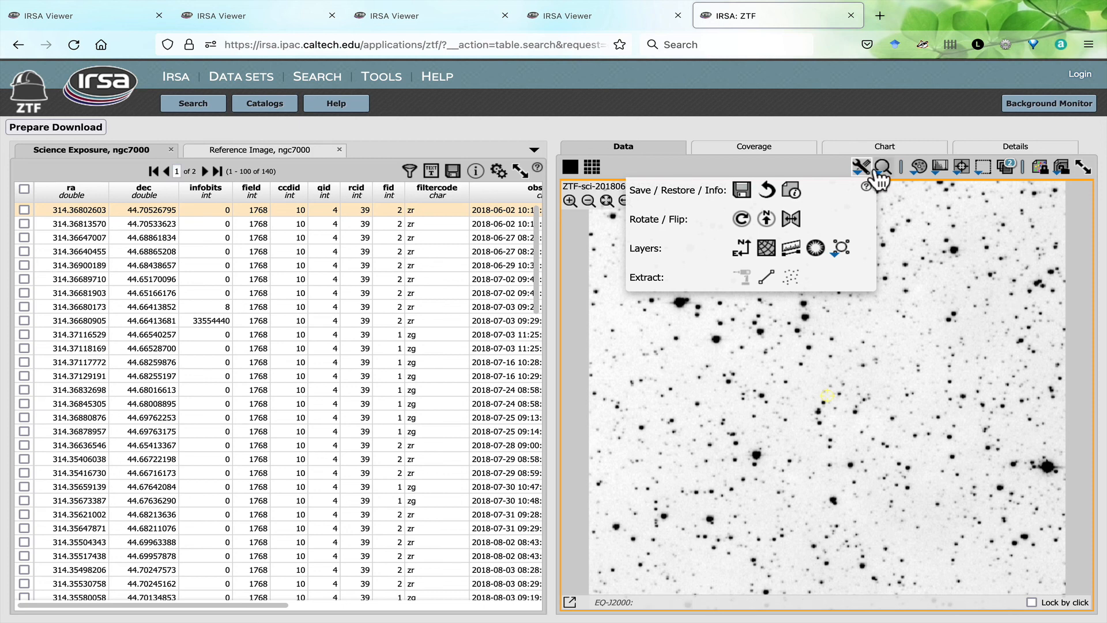
left_click(862, 168)
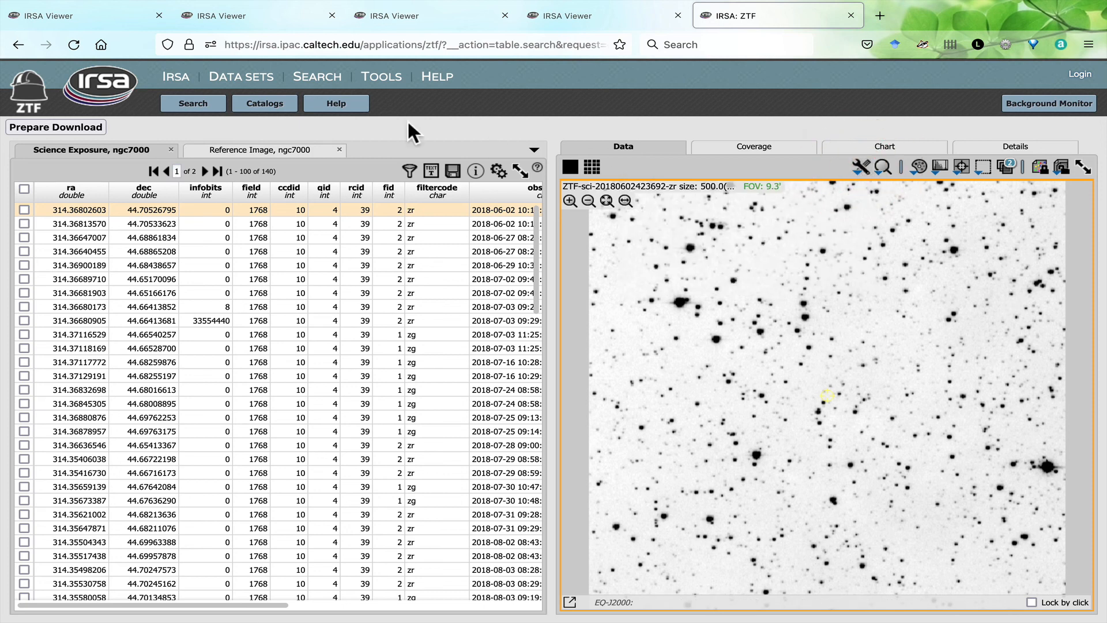
- Open the ZTF online help
left_click(325, 108)
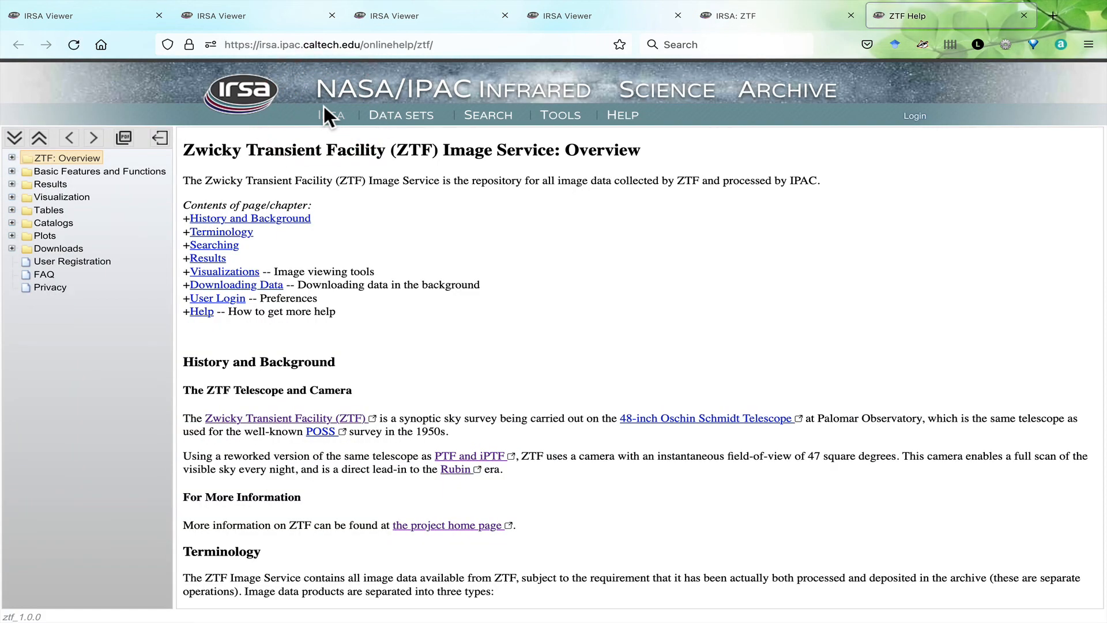